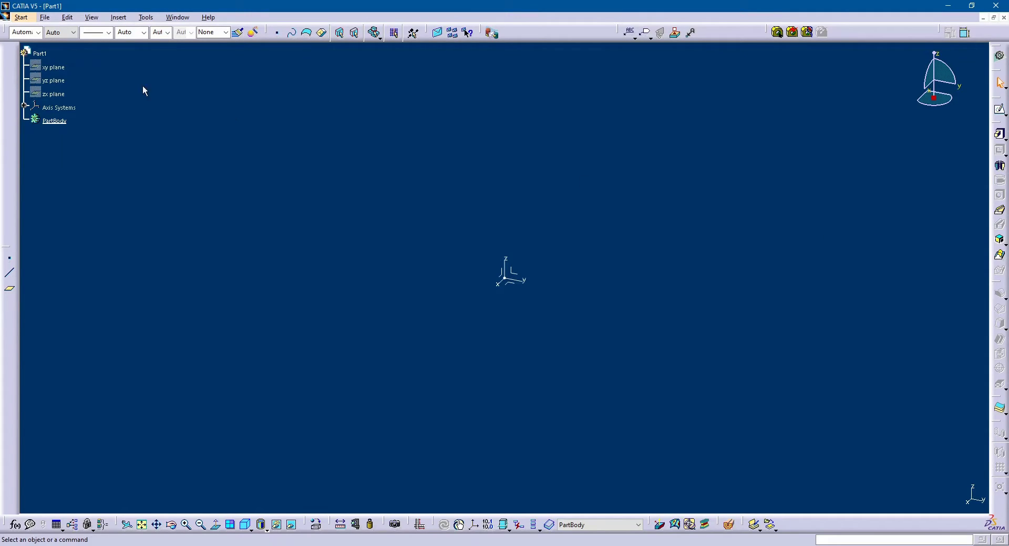
Switch to the Part Design workbench and start a new sketch on the yz plane.
click(21, 18)
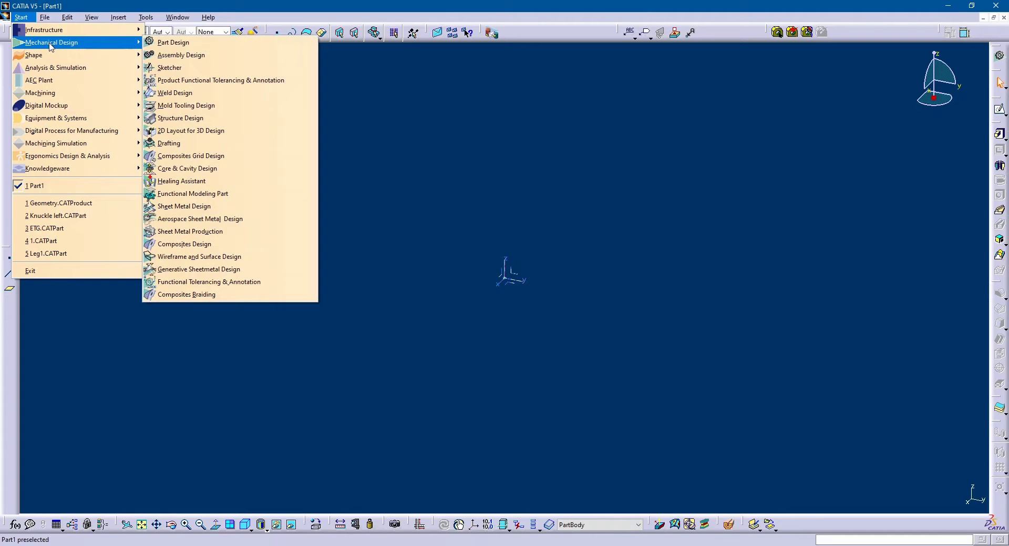
mouse_move(52, 42)
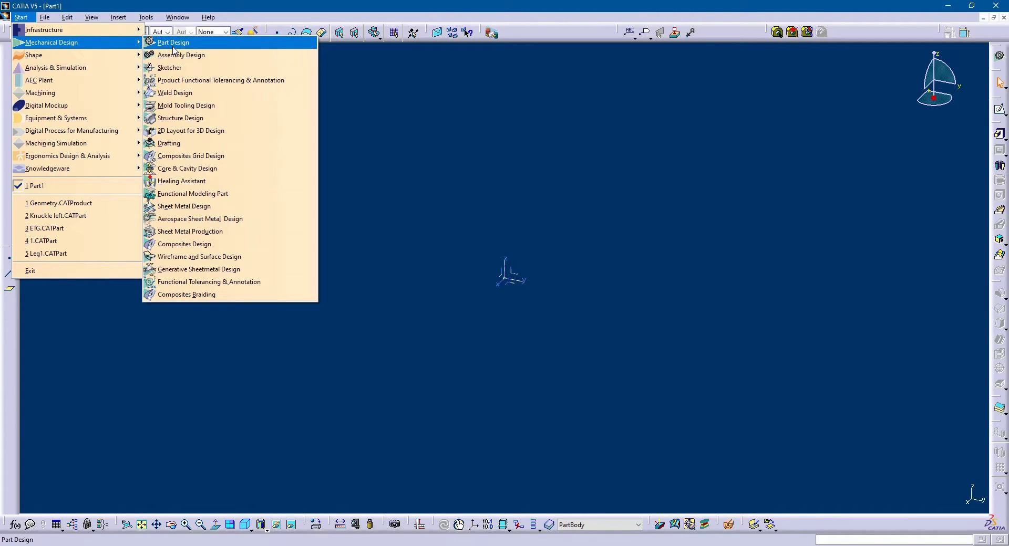
click(173, 43)
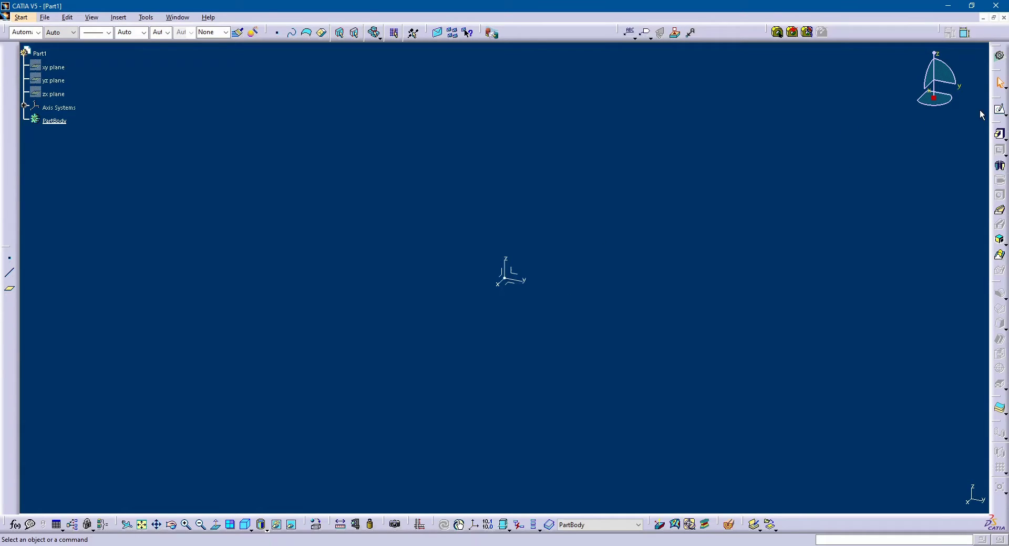
click(999, 109)
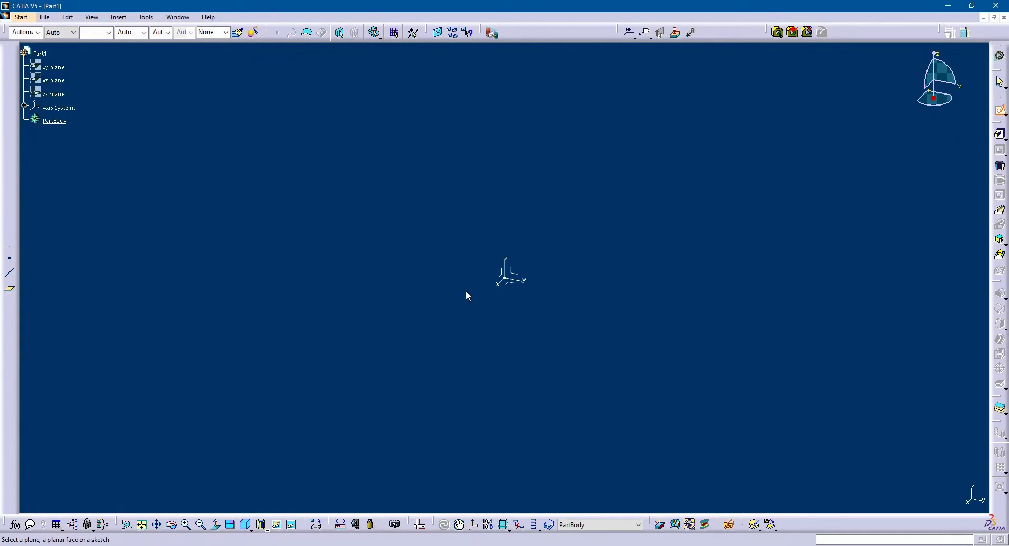
click(510, 277)
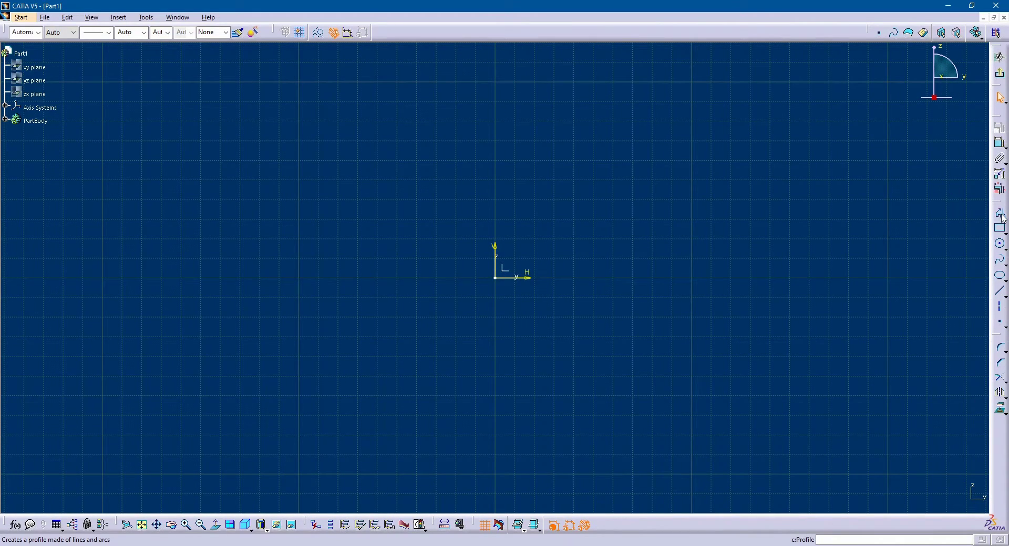
Draw a closed arrow outline (shaft, barbs, tip) with the Profile tool and exit the sketcher.
click(1000, 215)
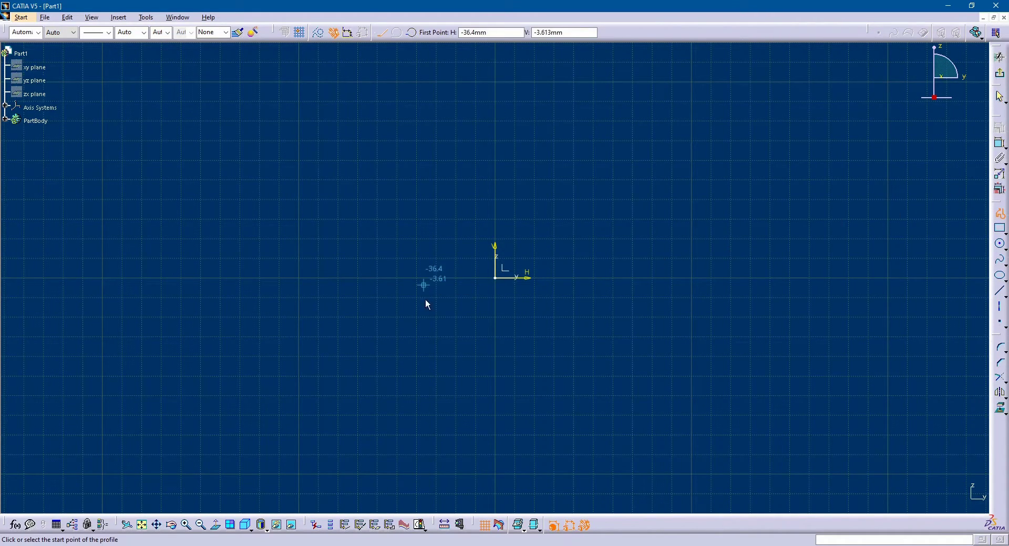
click(463, 378)
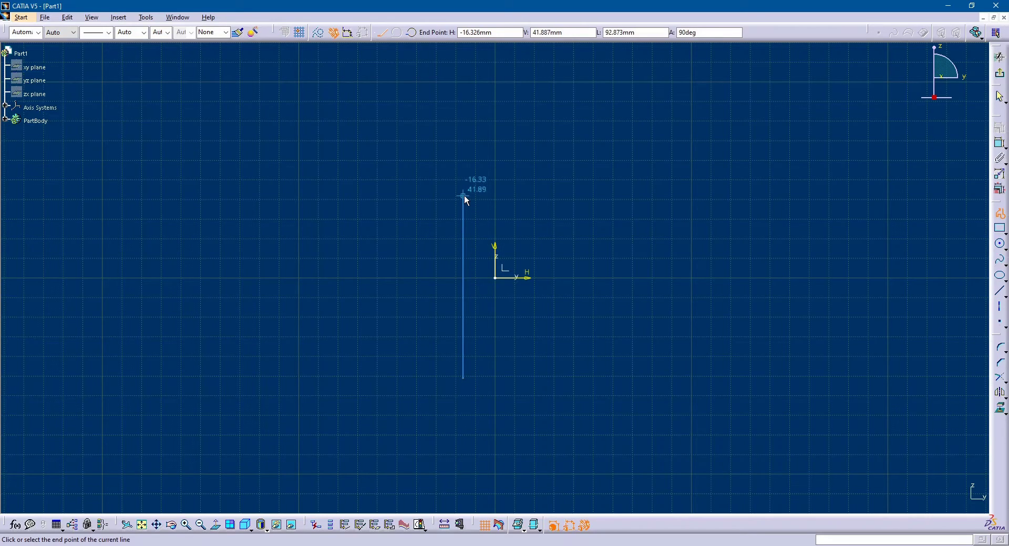
click(449, 195)
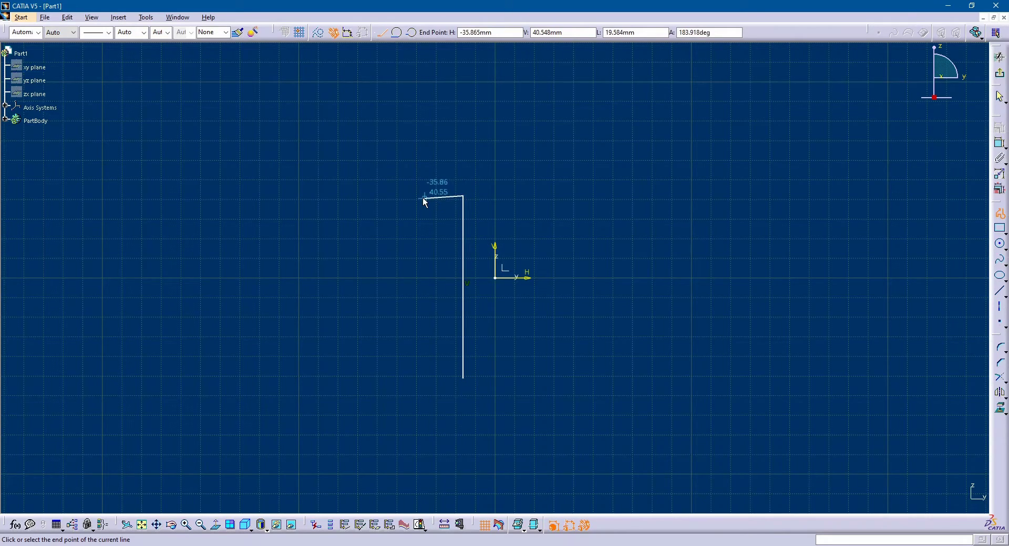
click(500, 114)
click(587, 197)
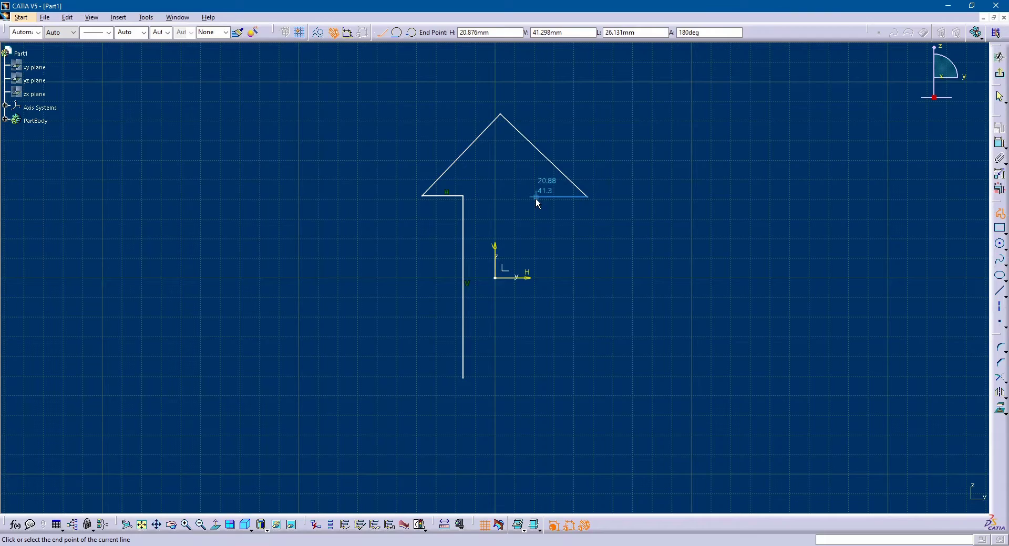
click(535, 197)
click(535, 378)
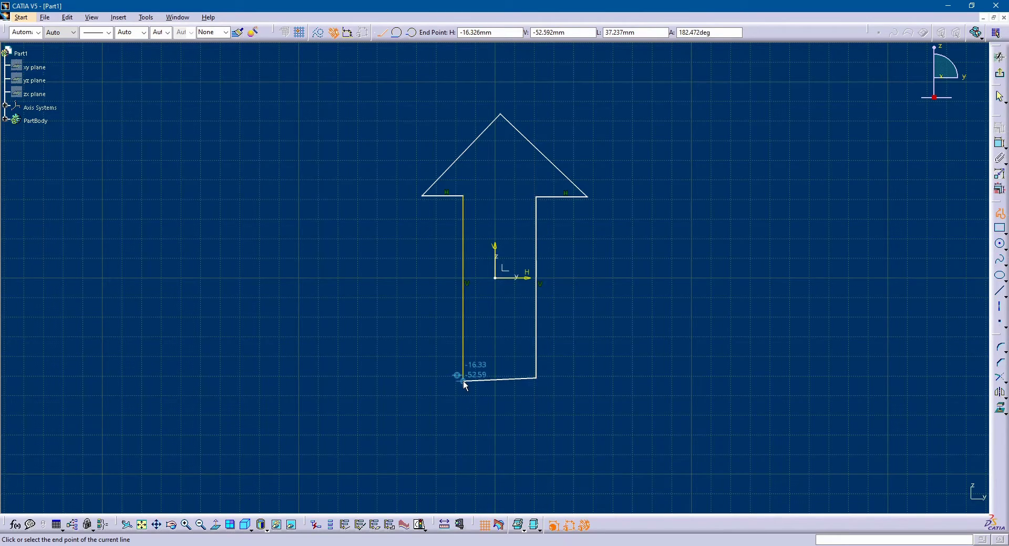
click(463, 378)
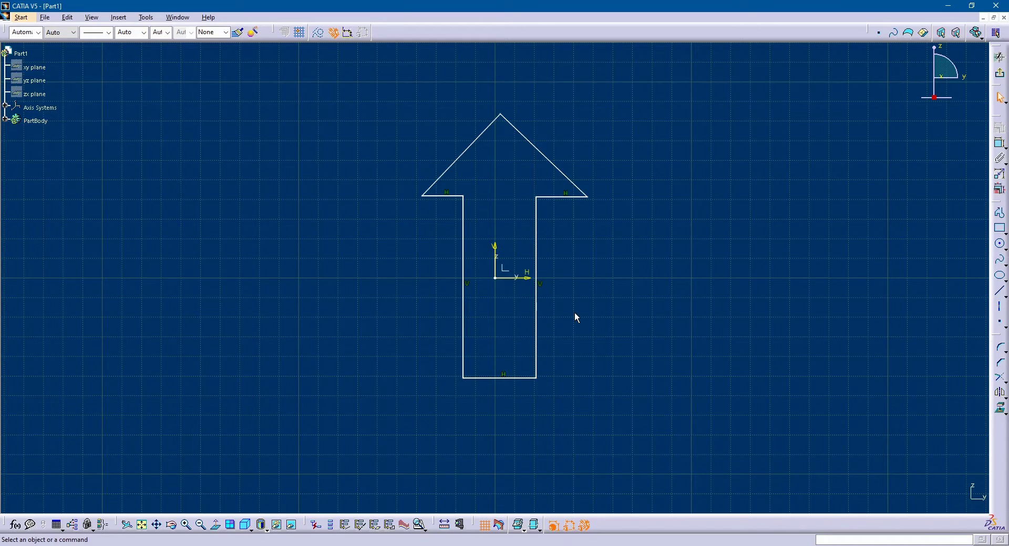
click(1000, 77)
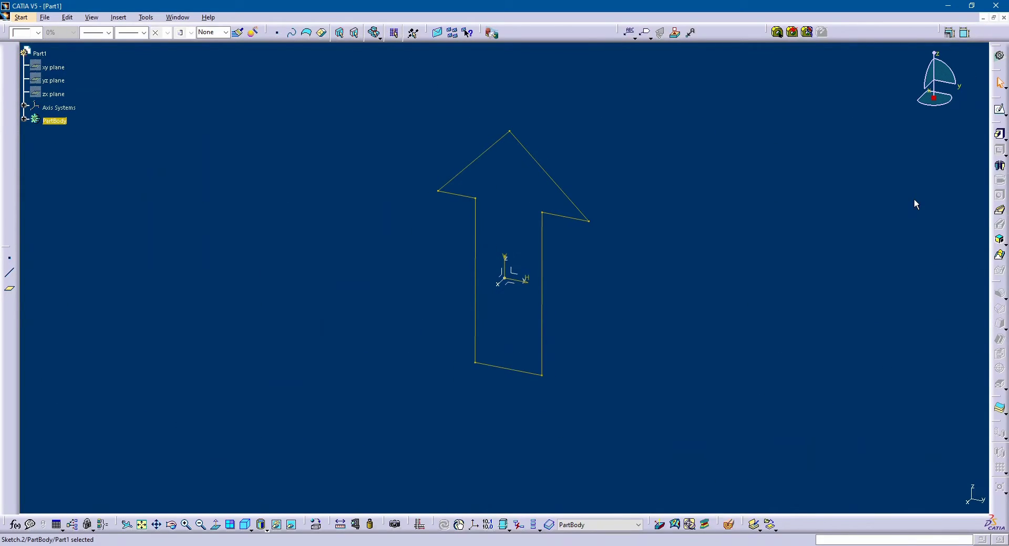
Pad the arrow sketch to a length of 50 mm.
click(680, 295)
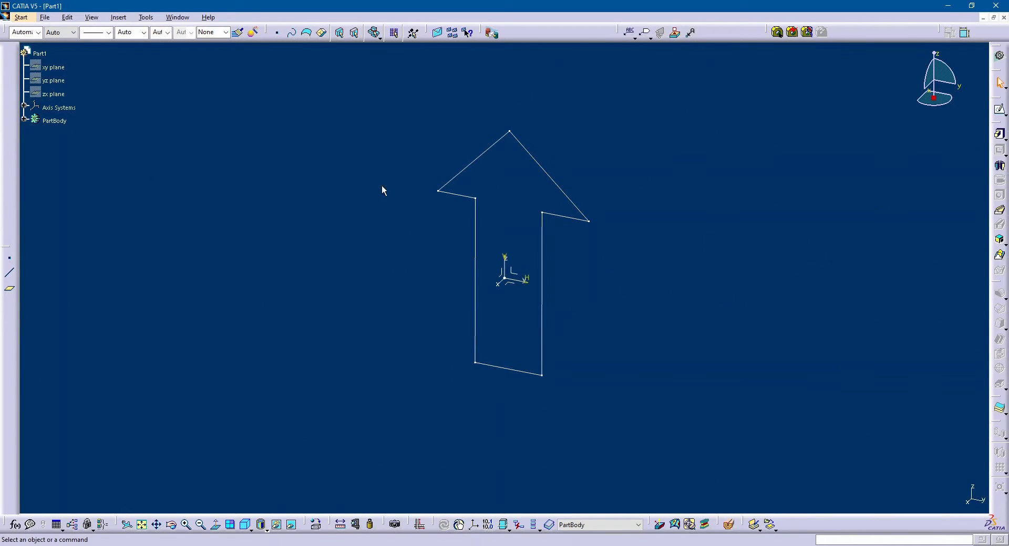
click(1000, 135)
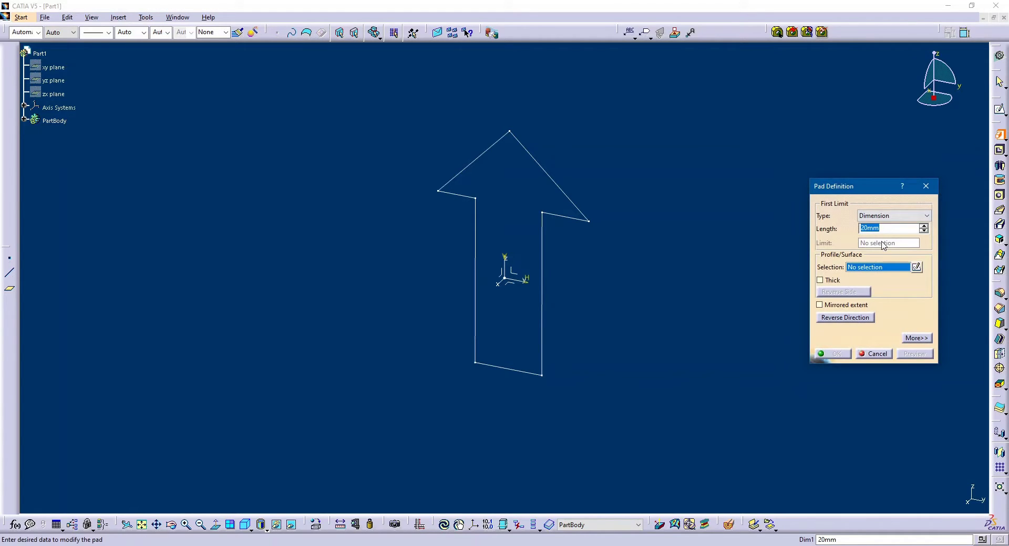
text(50)
click(564, 219)
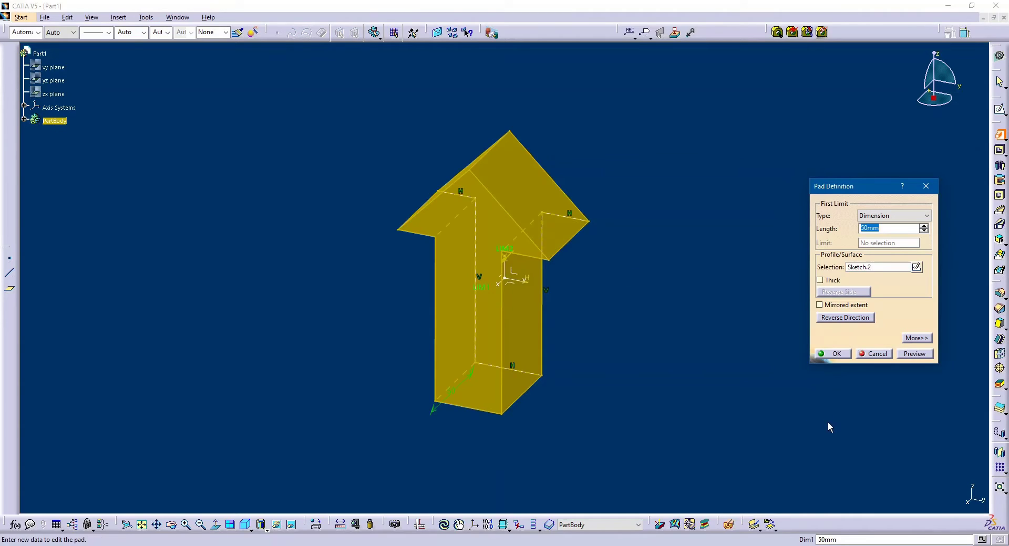
click(833, 355)
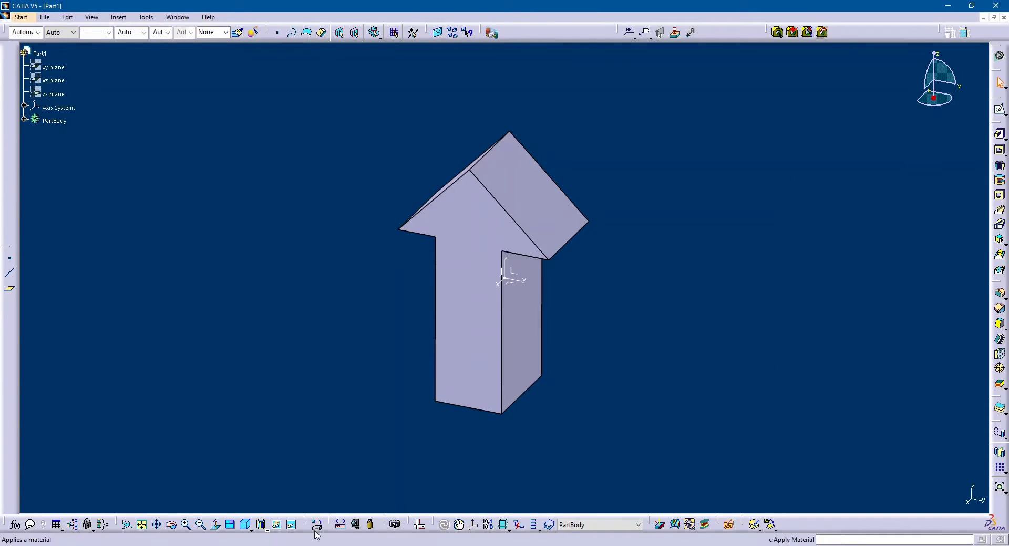
click(245, 524)
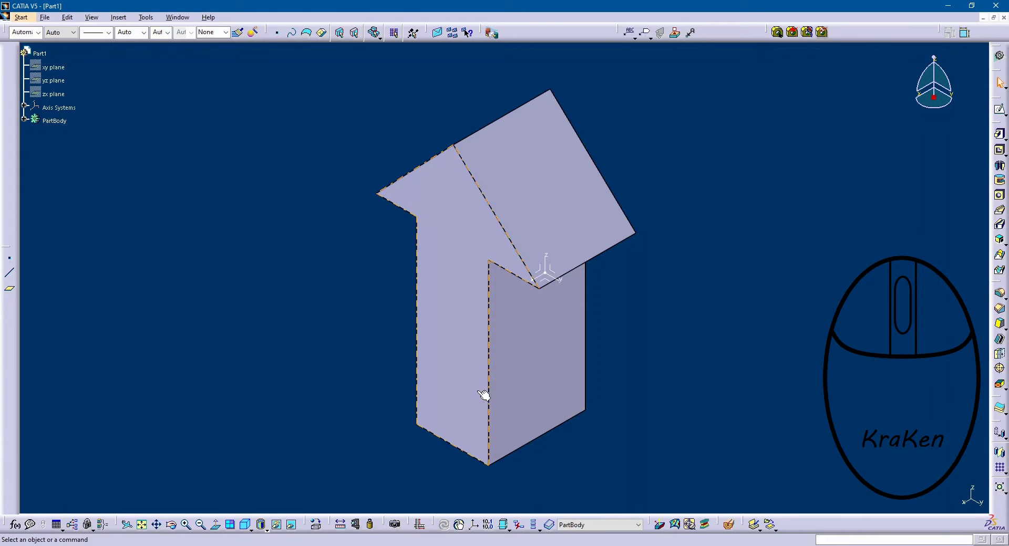
Pan and orbit the arrow, zoom in on its shaft, then zoom back out to the whole arrow.
mouse_move(518, 338)
middle_down()
mouse_move(610, 248)
mouse_move(373, 311)
mouse_move(497, 316)
mouse_move(499, 401)
mouse_move(622, 258)
mouse_move(480, 221)
mouse_move(509, 284)
middle_up()
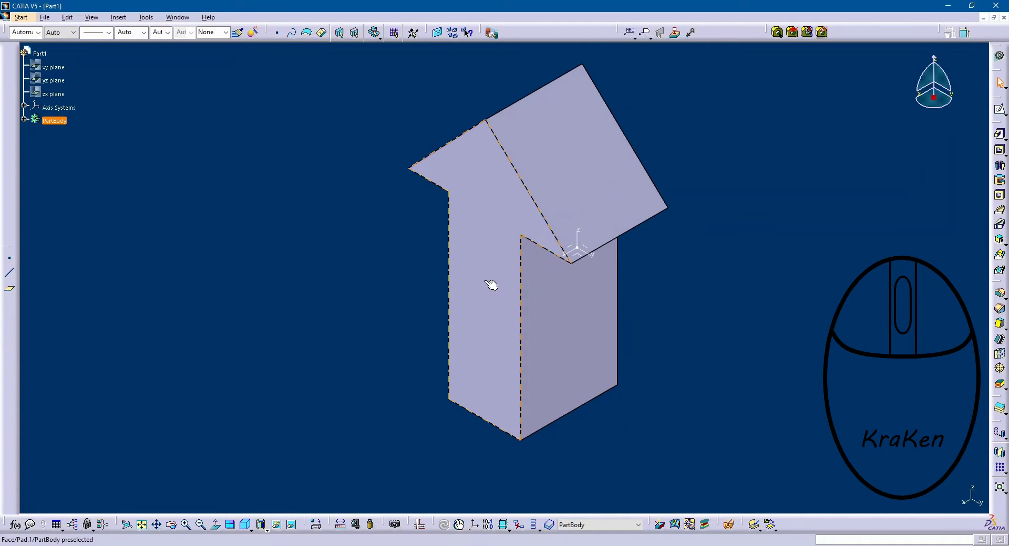
middle_drag(484, 281, 482, 281)
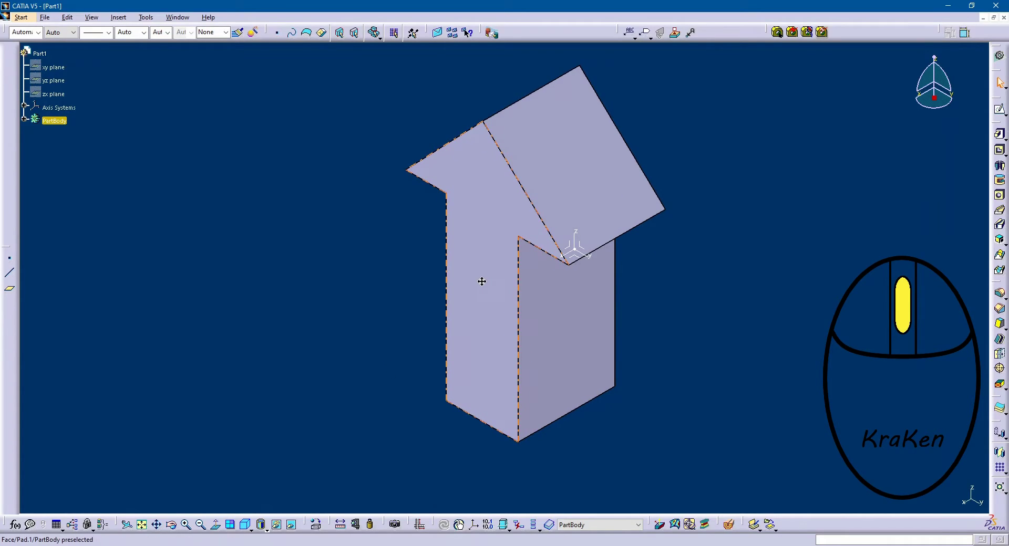
mouse_move(482, 282)
middle_down()
mouse_move(486, 338)
mouse_move(458, 380)
mouse_move(286, 232)
mouse_move(540, 223)
mouse_move(473, 173)
mouse_move(542, 271)
mouse_move(579, 302)
mouse_move(473, 254)
mouse_move(418, 201)
mouse_move(475, 224)
mouse_move(506, 189)
mouse_move(500, 298)
mouse_move(499, 289)
middle_up()
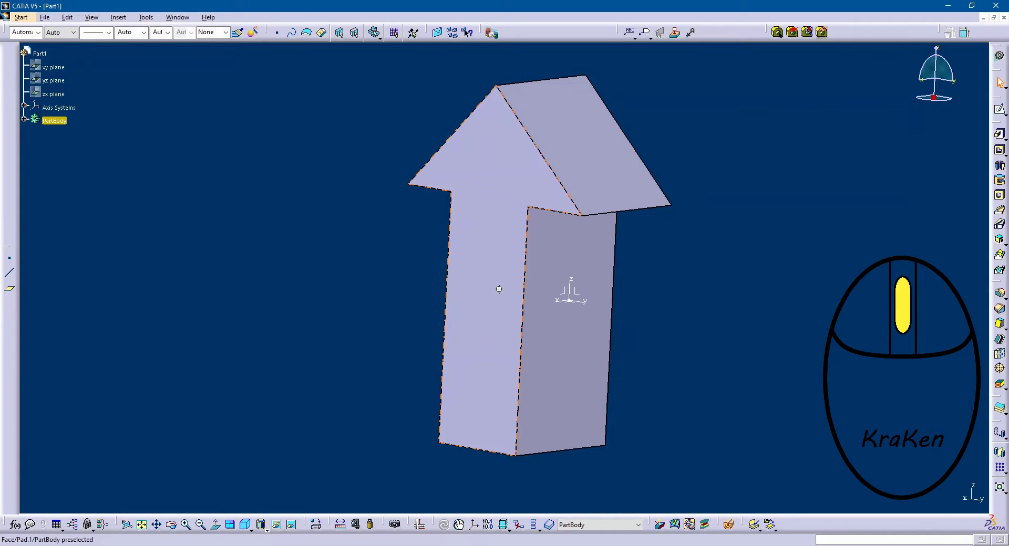
right_click(498, 289)
mouse_move(498, 289)
middle_down()
mouse_move(501, 384)
mouse_move(526, 252)
middle_up()
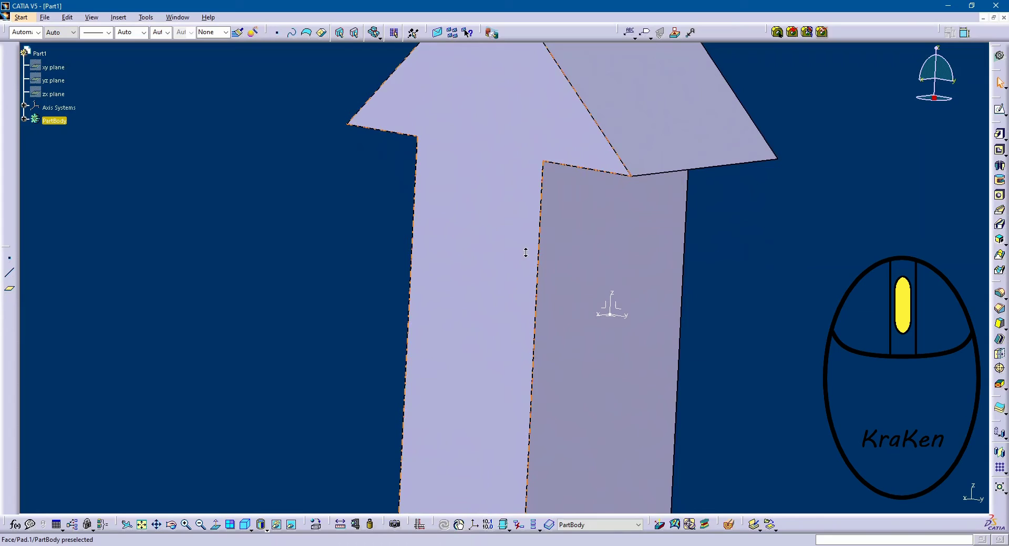
middle_drag(525, 252, 734, 334)
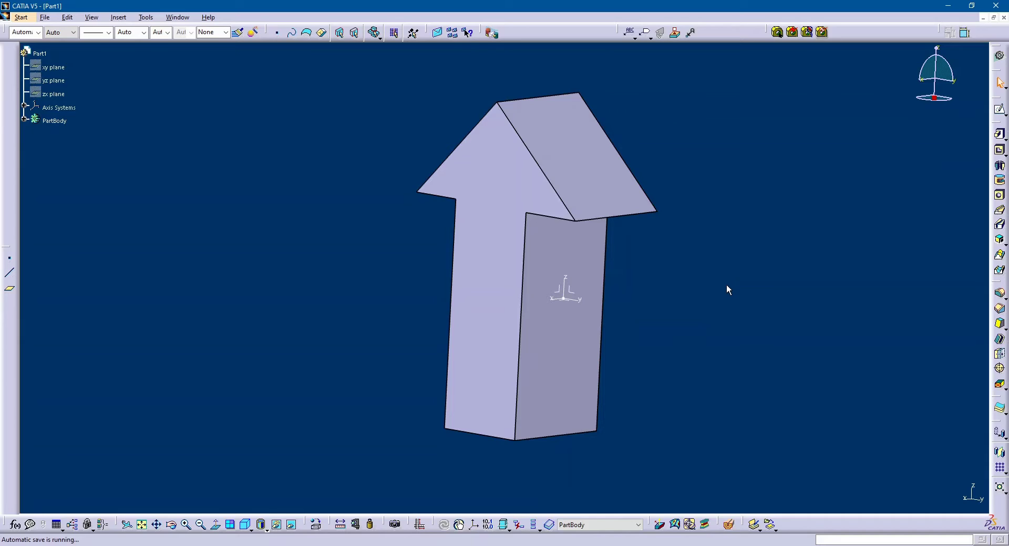
Drag the compass to shift and orbit the arrow until it stands upright, head pointing up.
middle_drag(726, 283, 814, 223)
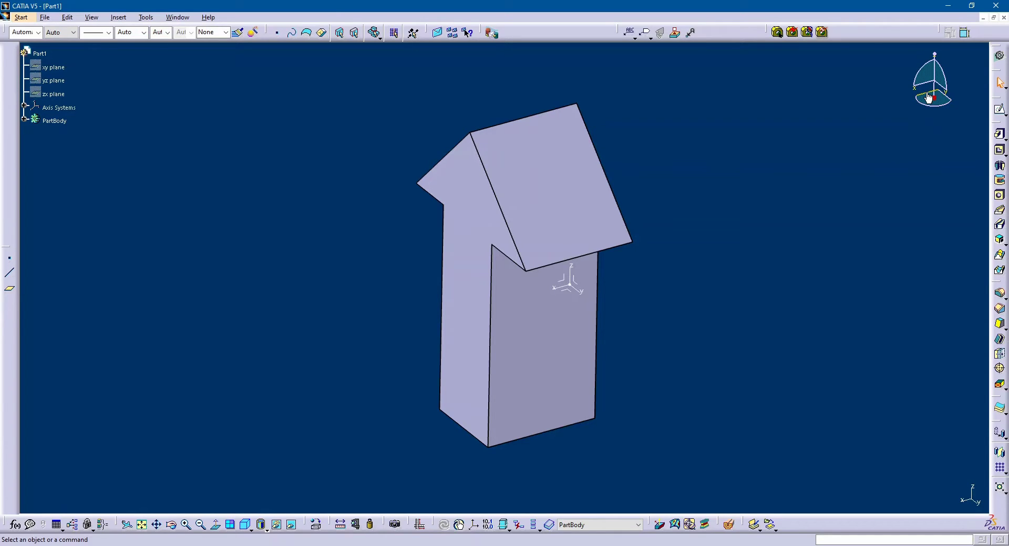
mouse_move(929, 97)
mouse_down()
mouse_move(912, 106)
mouse_move(936, 76)
mouse_move(952, 79)
mouse_up()
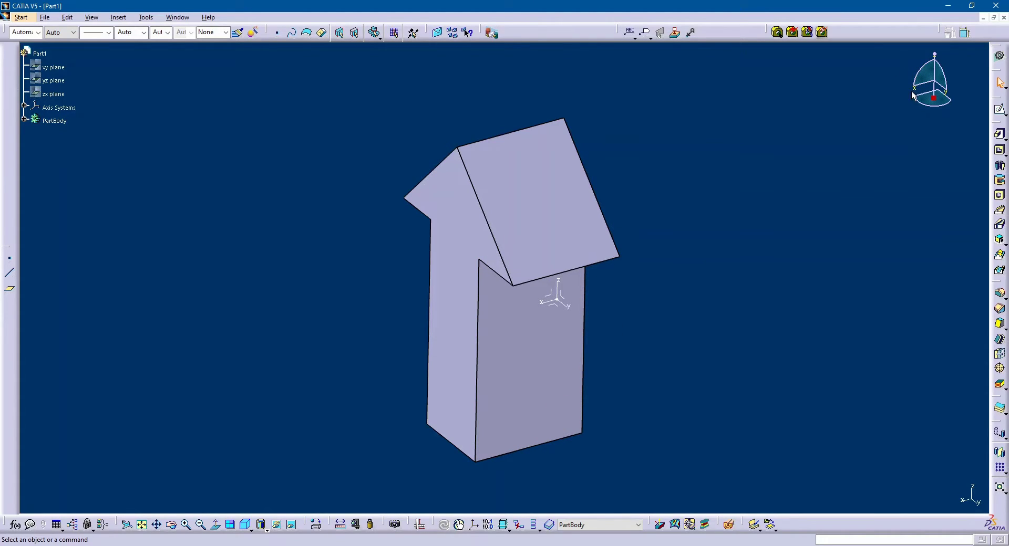
mouse_move(944, 69)
mouse_down()
mouse_move(943, 55)
mouse_move(712, 181)
mouse_up()
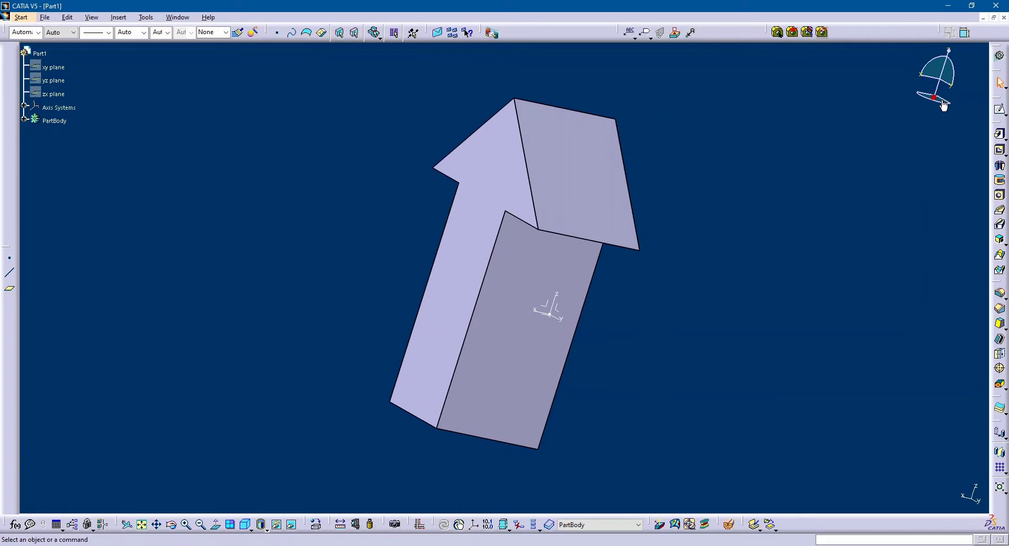
drag(940, 112, 973, 134)
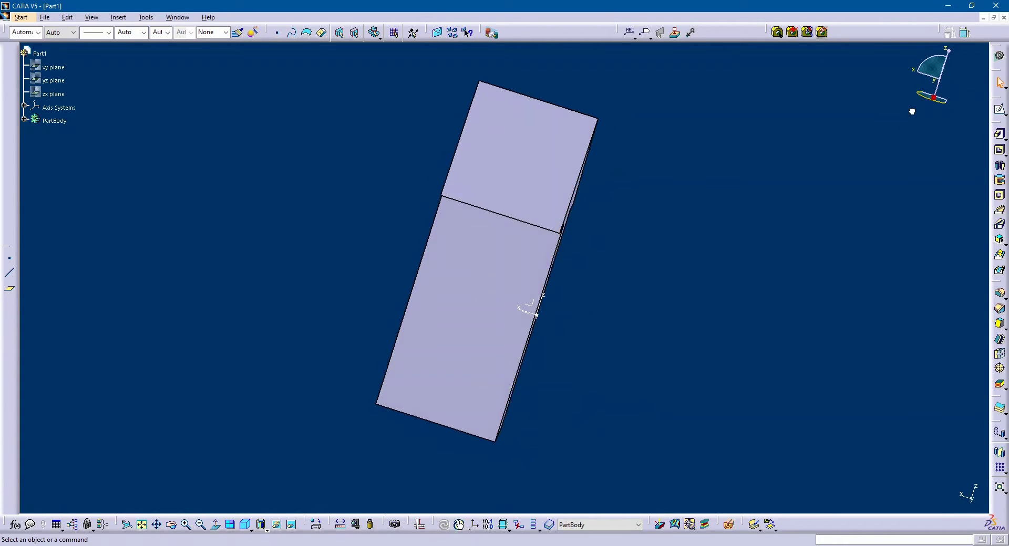
mouse_move(912, 112)
middle_down()
mouse_move(440, 225)
mouse_move(459, 229)
middle_up()
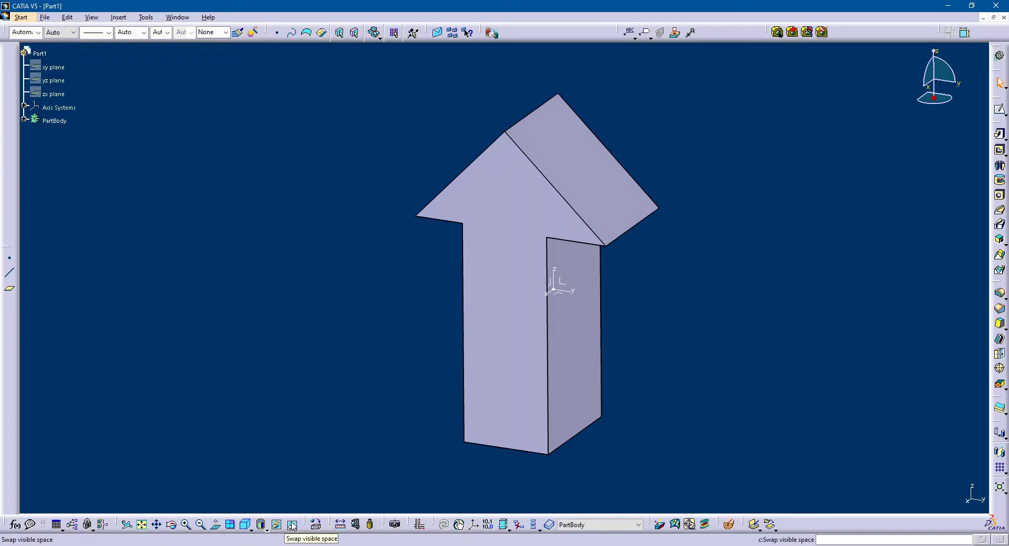
Float the View toolbar, then pan and rotate the arrow to a new orientation.
drag(302, 525, 279, 451)
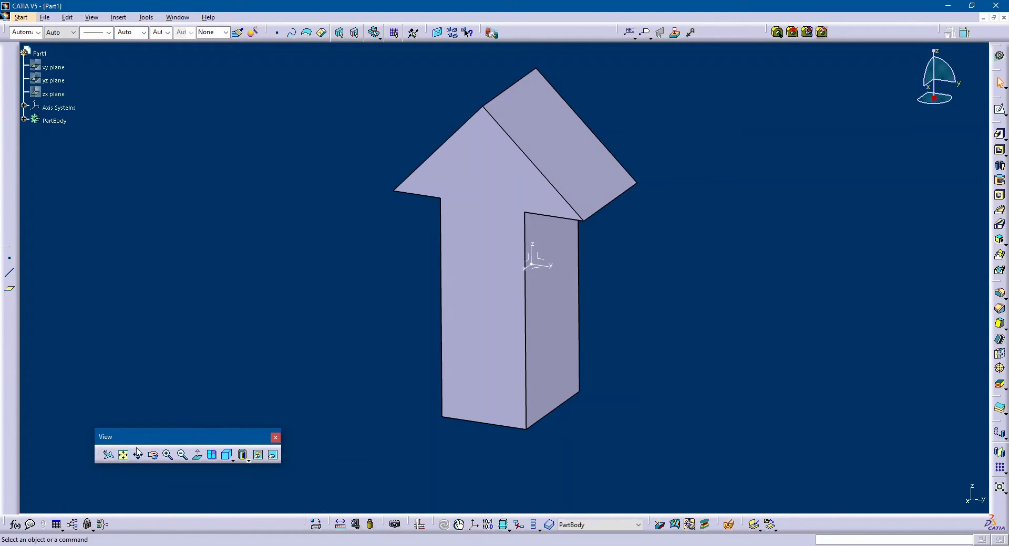
click(139, 459)
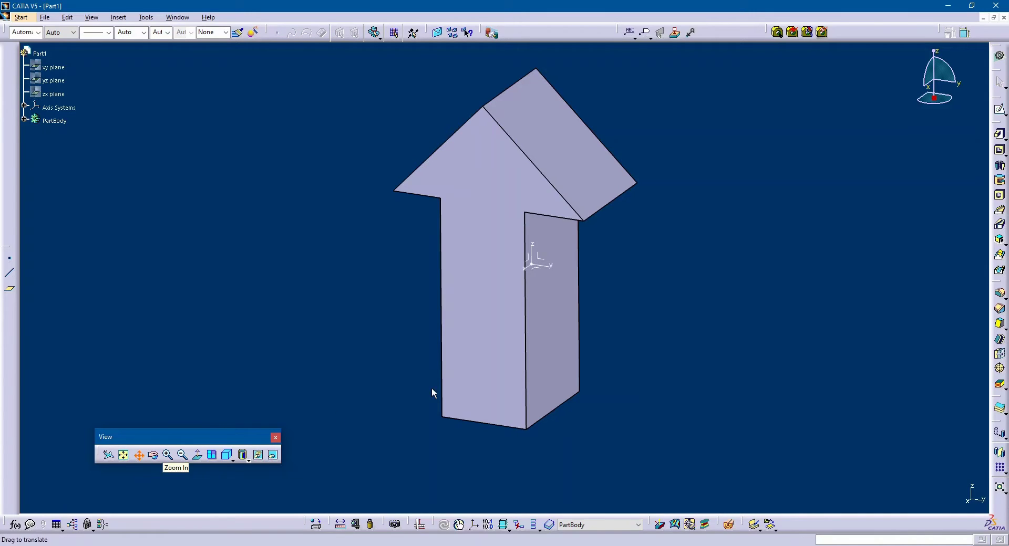
mouse_move(493, 344)
mouse_down()
mouse_move(601, 284)
mouse_move(498, 333)
mouse_up()
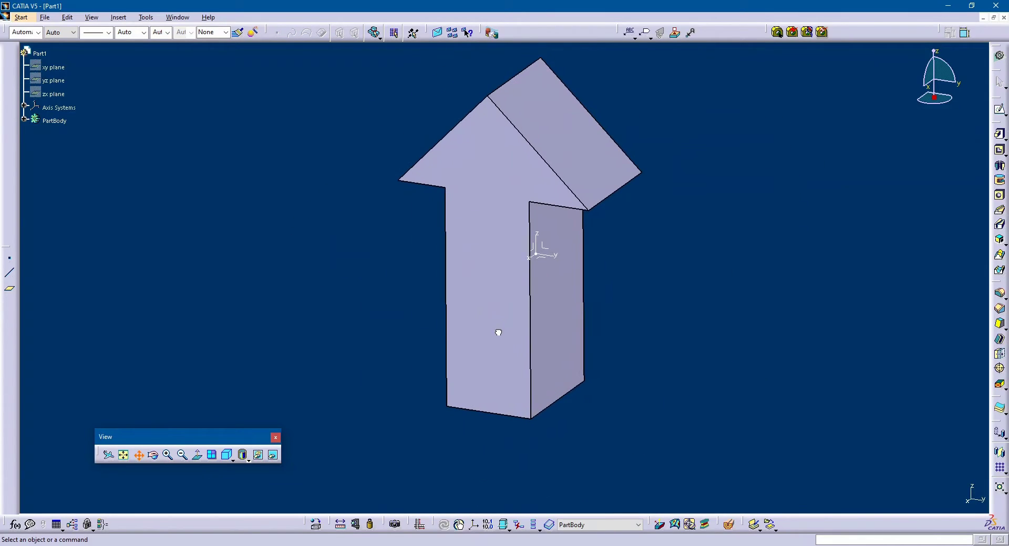
click(153, 459)
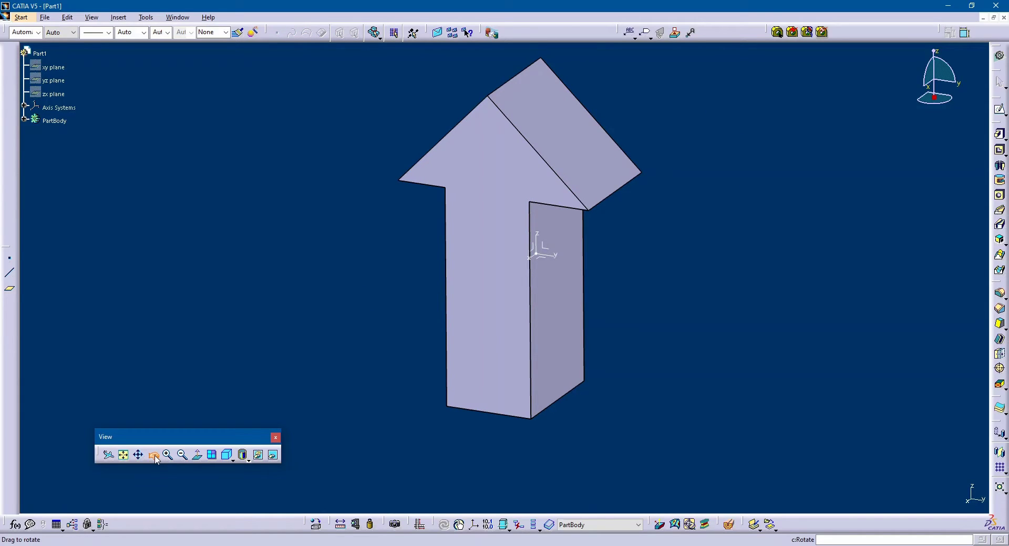
mouse_move(479, 322)
mouse_down()
mouse_move(398, 375)
mouse_move(689, 336)
mouse_move(543, 274)
mouse_move(468, 396)
mouse_move(600, 218)
mouse_move(480, 239)
mouse_move(318, 374)
mouse_up()
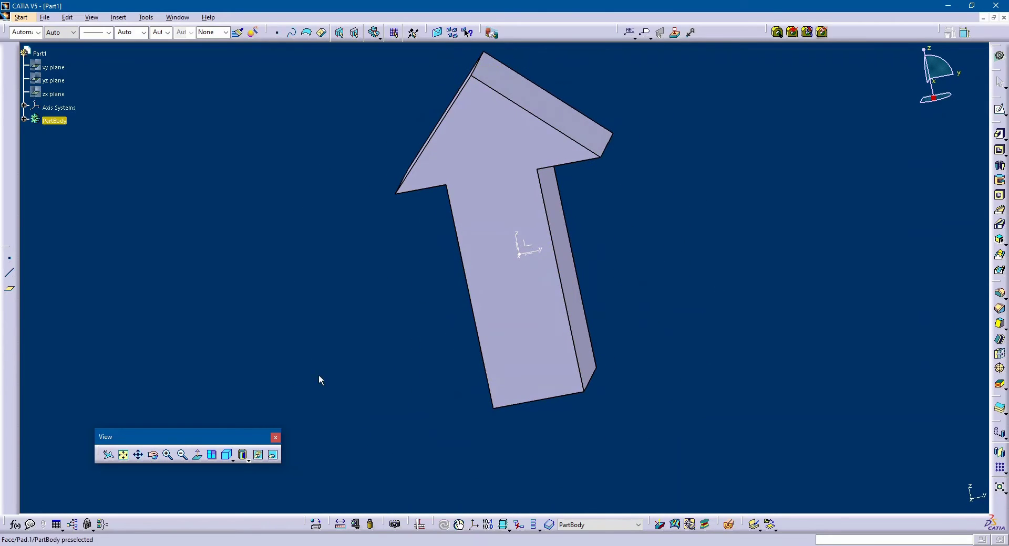
Zoom in on the arrow, then zoom out repeatedly until it appears small.
click(167, 456)
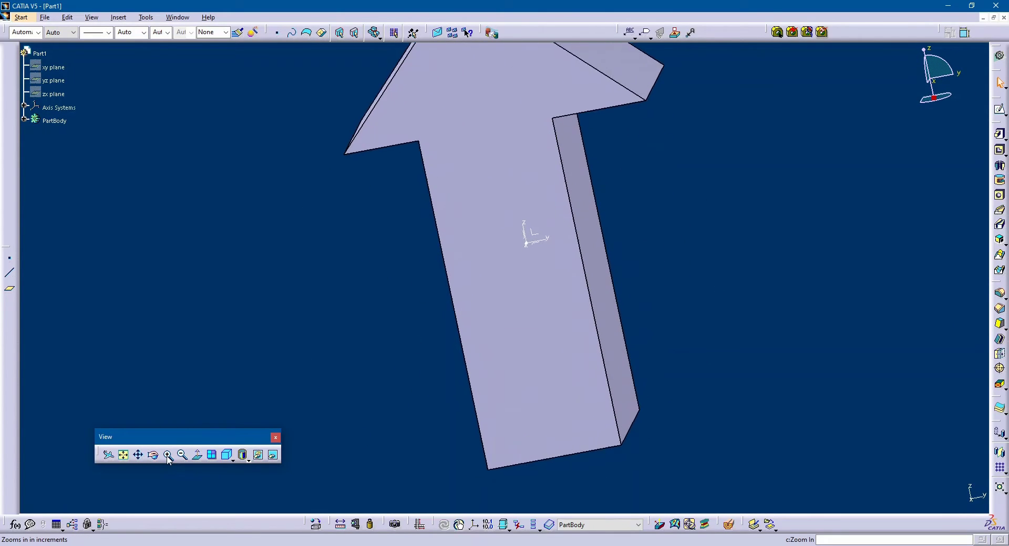
click(182, 456)
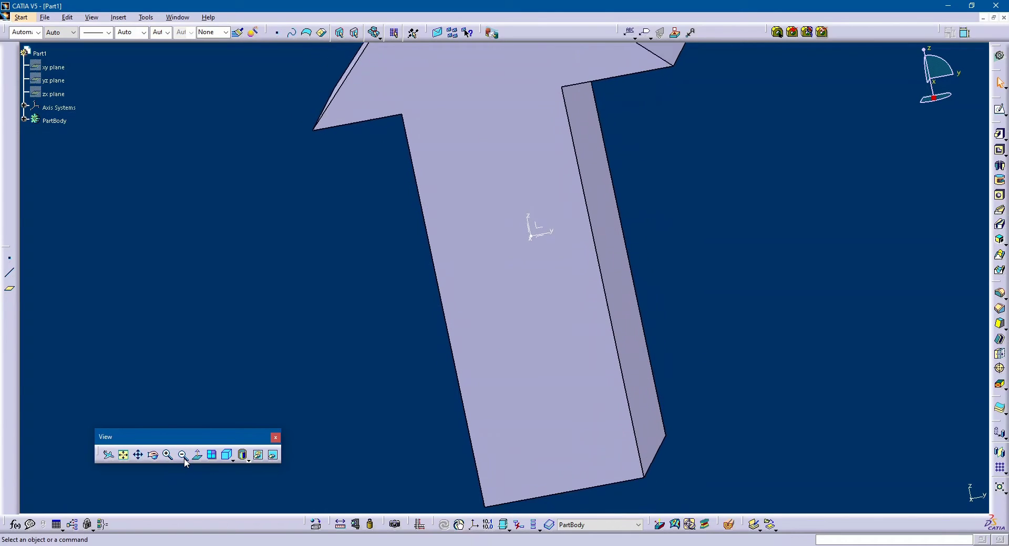
click(184, 459)
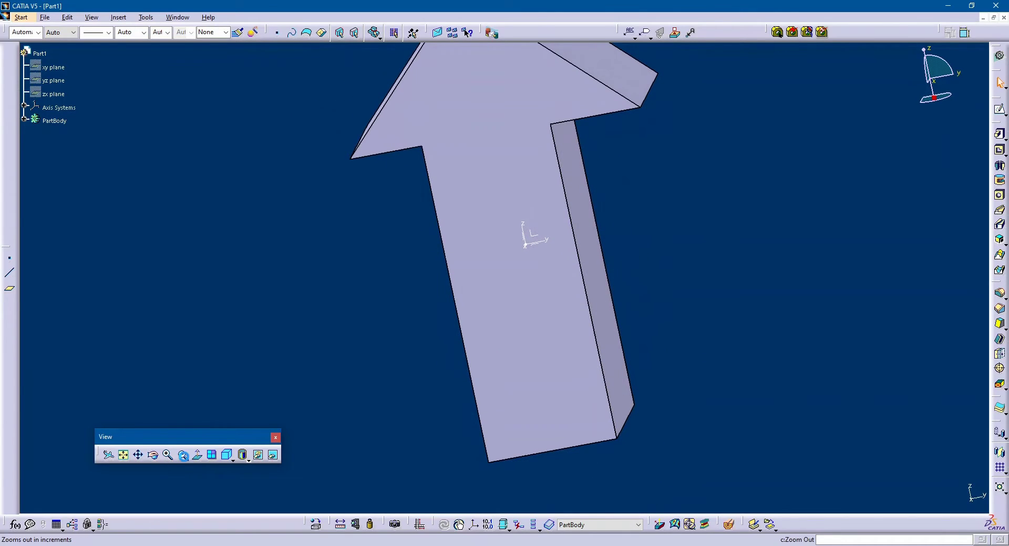
click(183, 460)
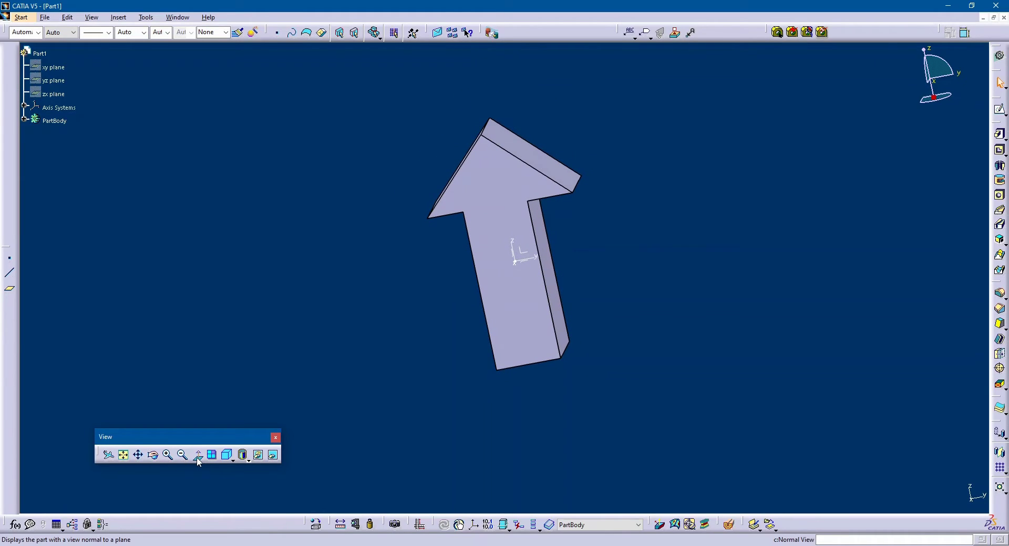
Apply Normal View onto the arrow's flat top face, then return to the isometric view.
click(198, 460)
click(496, 187)
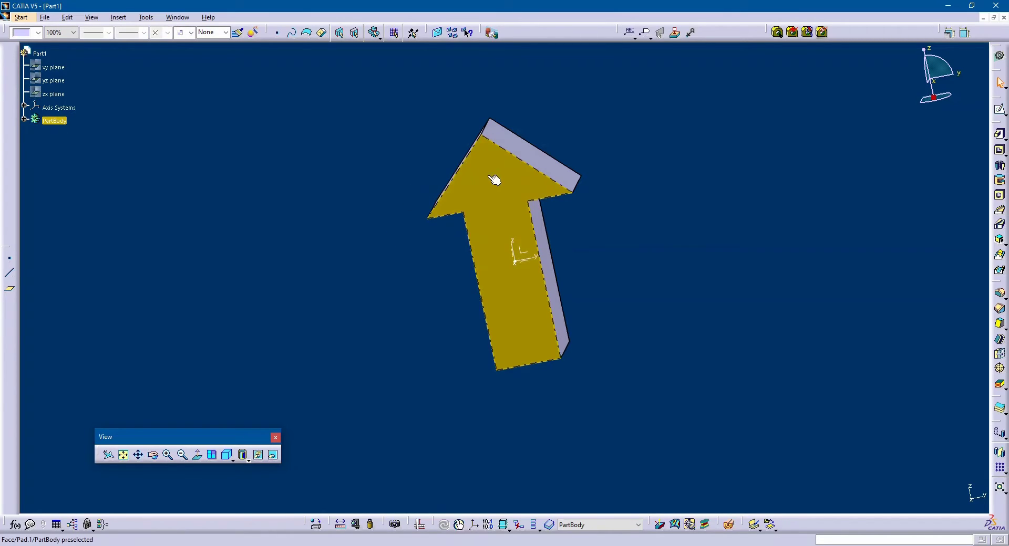
click(197, 455)
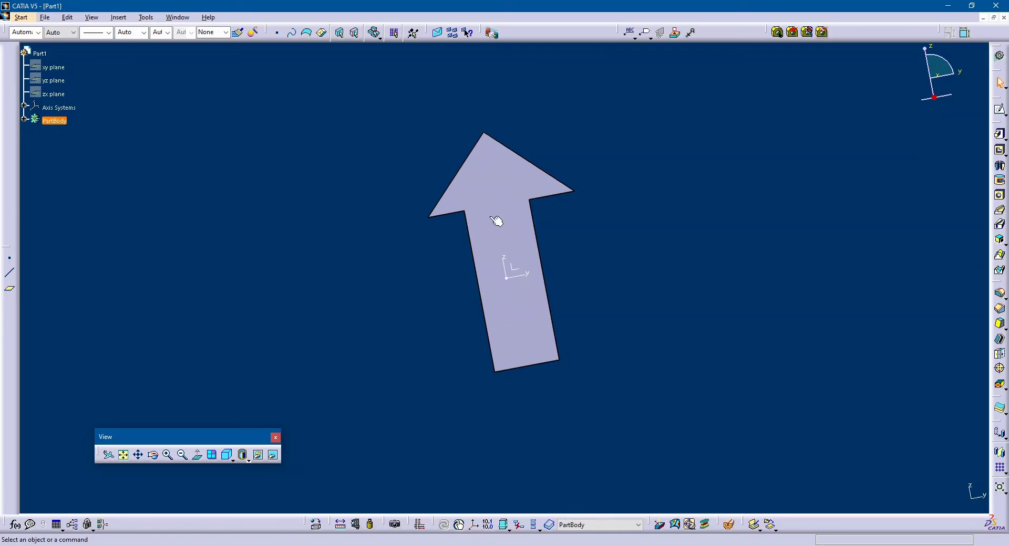
click(503, 524)
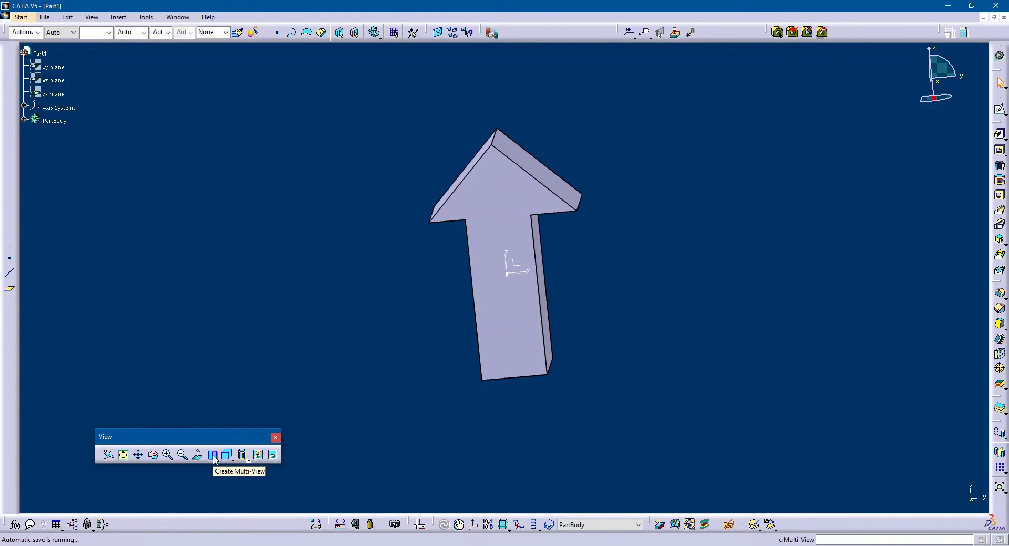
Toggle Multi-View to four viewports and back, then orbit from the top view to 3D.
click(213, 456)
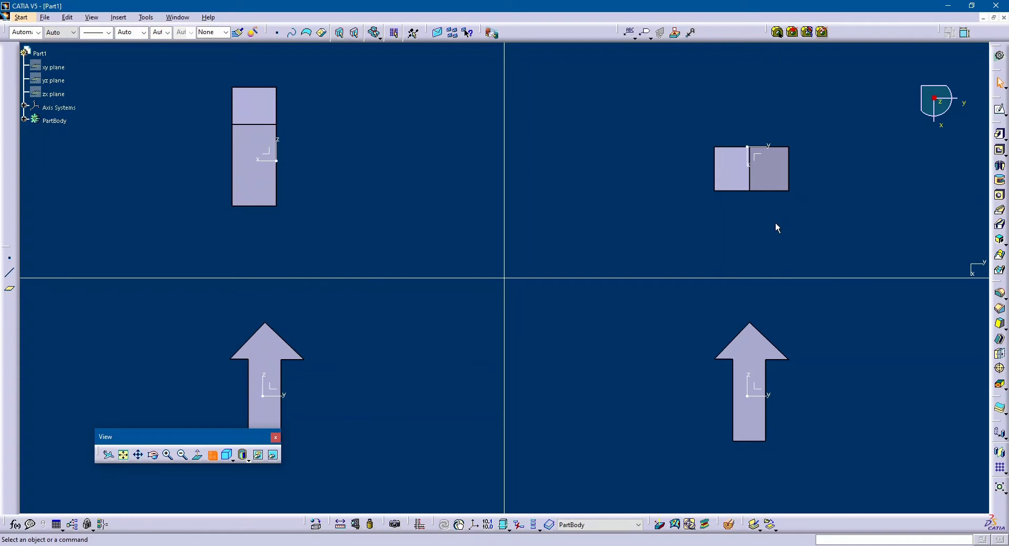
click(213, 455)
mouse_move(464, 399)
middle_down()
mouse_move(553, 369)
mouse_move(554, 406)
middle_up()
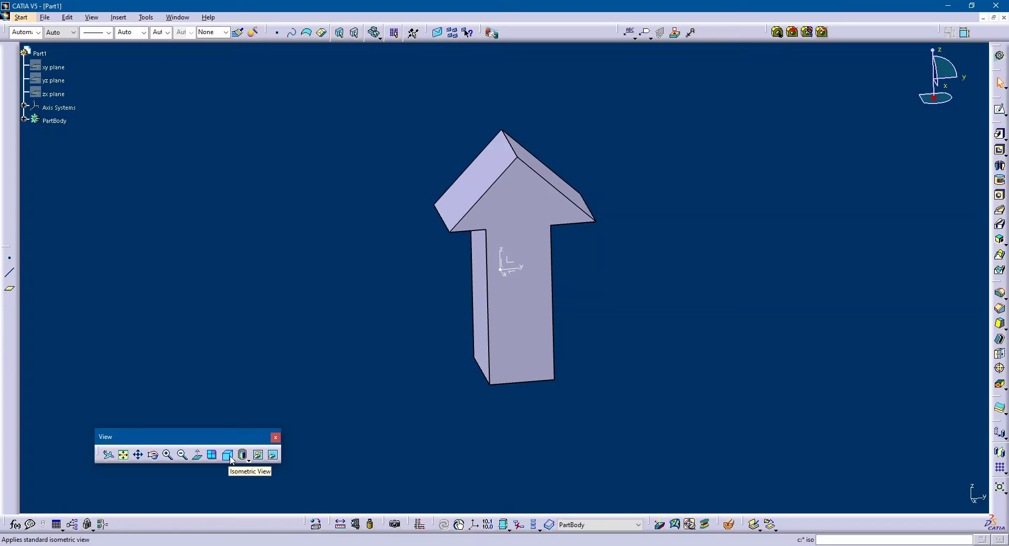
Apply the isometric, front and back standard views from the Quick View flyout.
click(231, 461)
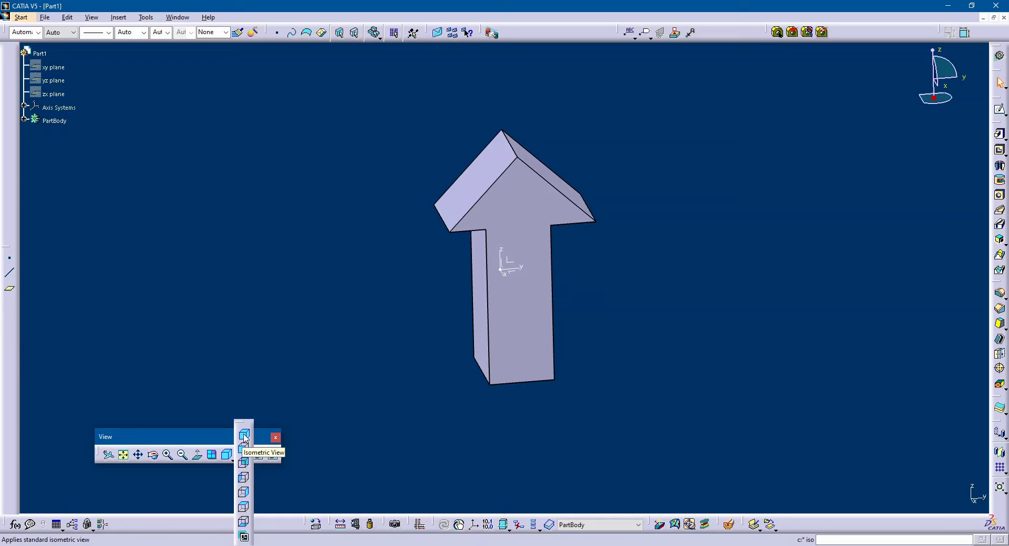
click(243, 436)
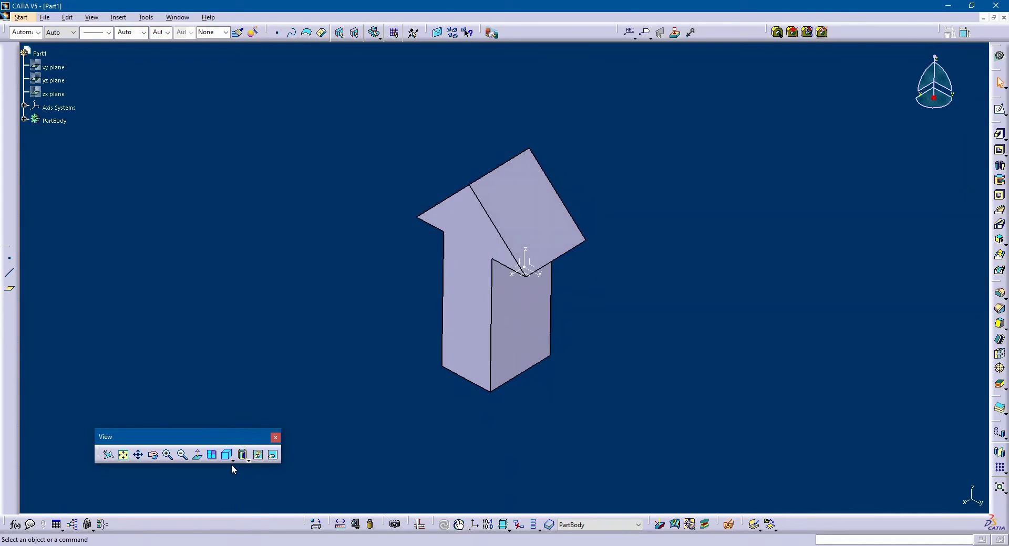
click(235, 463)
click(244, 451)
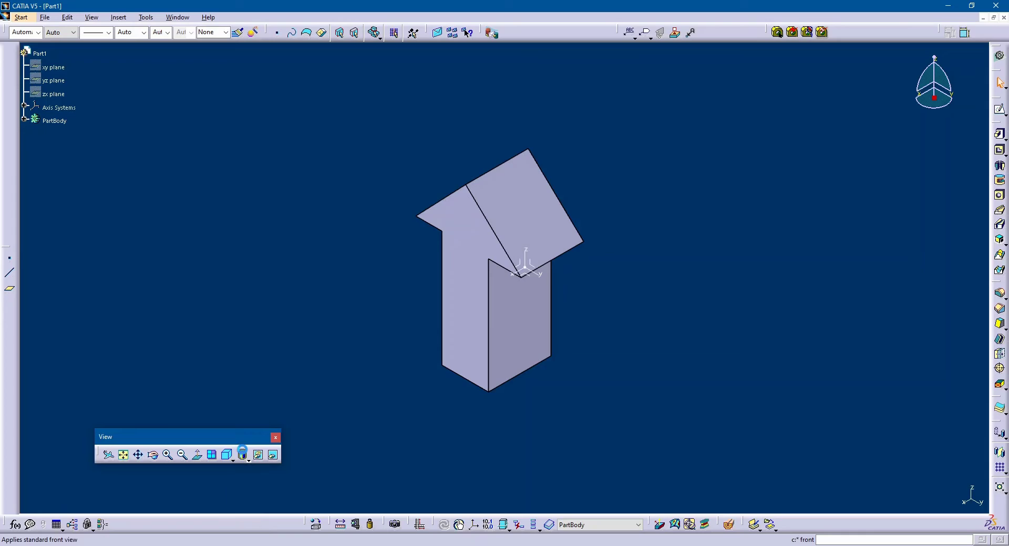
click(232, 461)
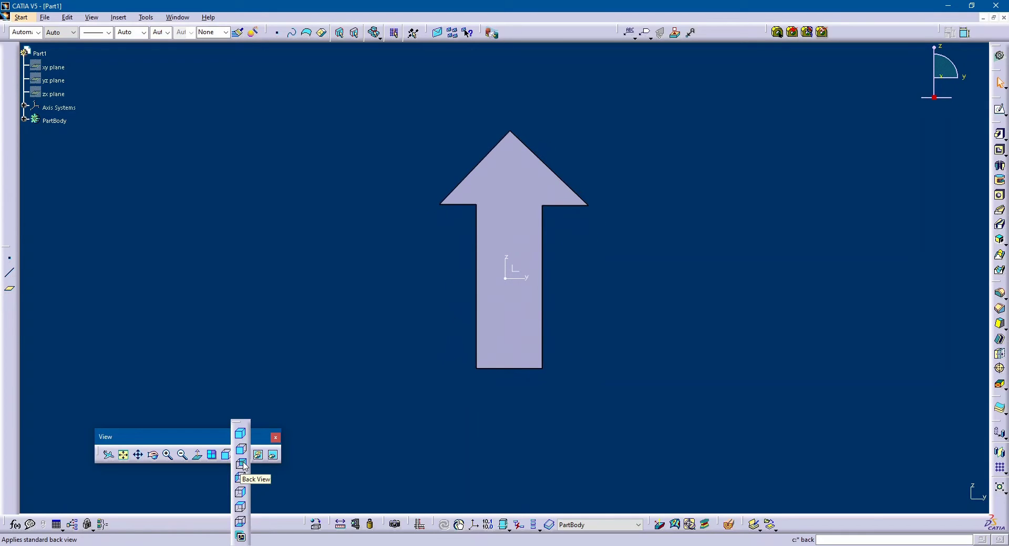
click(240, 465)
click(229, 457)
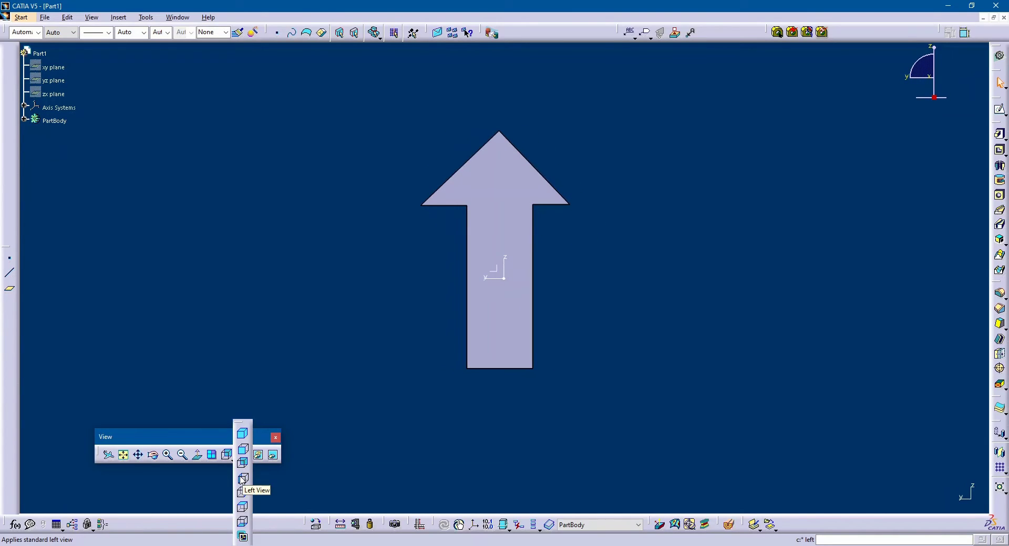
Step through the left, top and right standard views of the arrow.
click(242, 479)
click(234, 463)
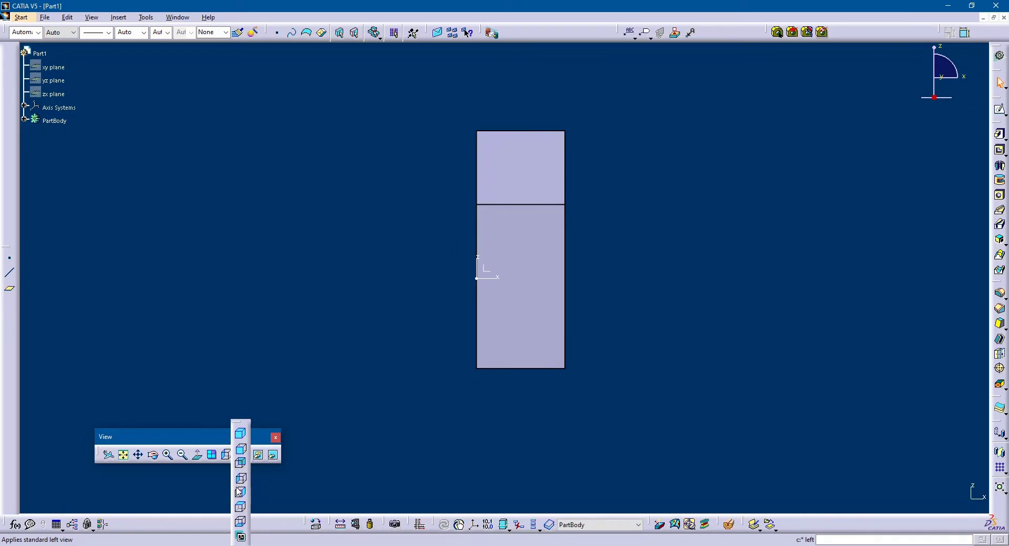
click(241, 509)
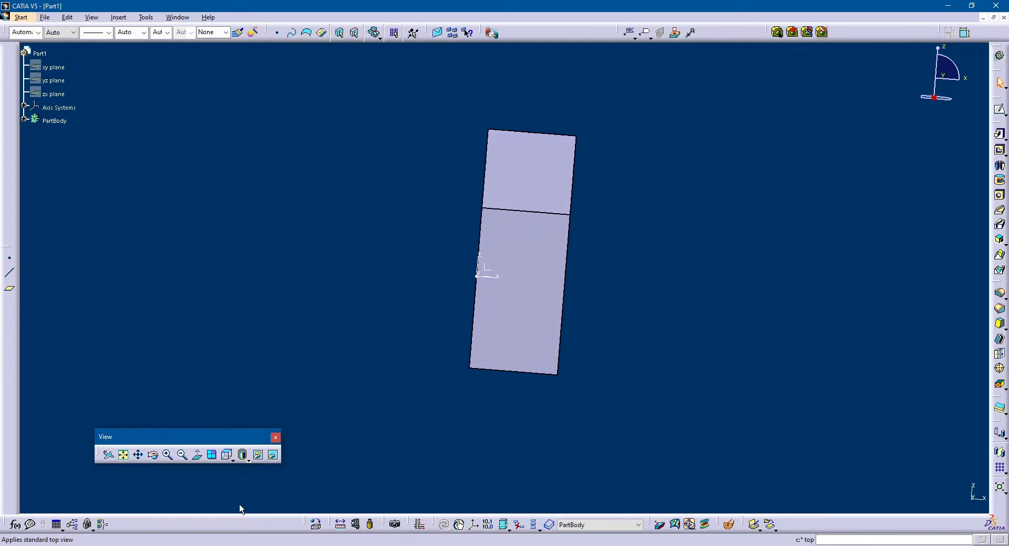
click(231, 459)
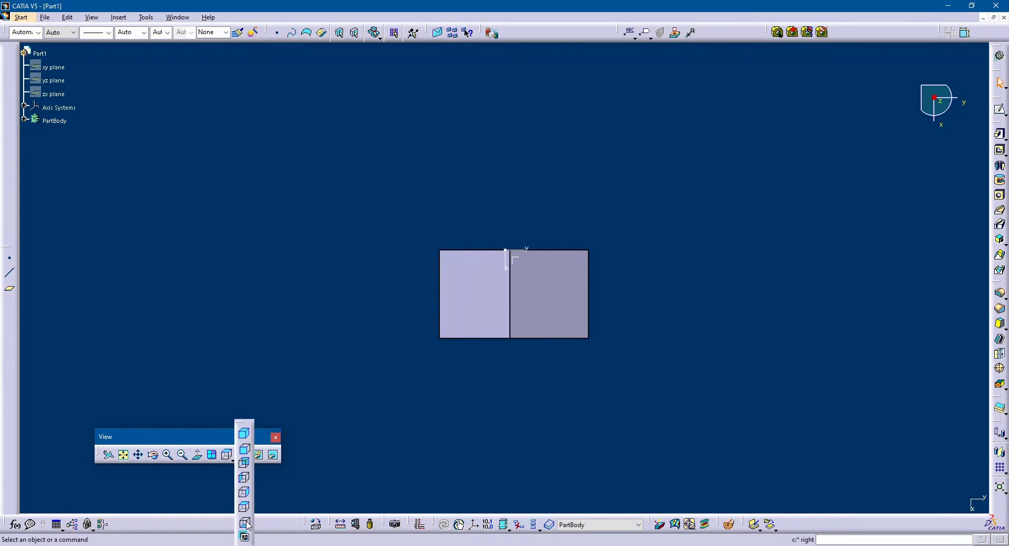
click(245, 522)
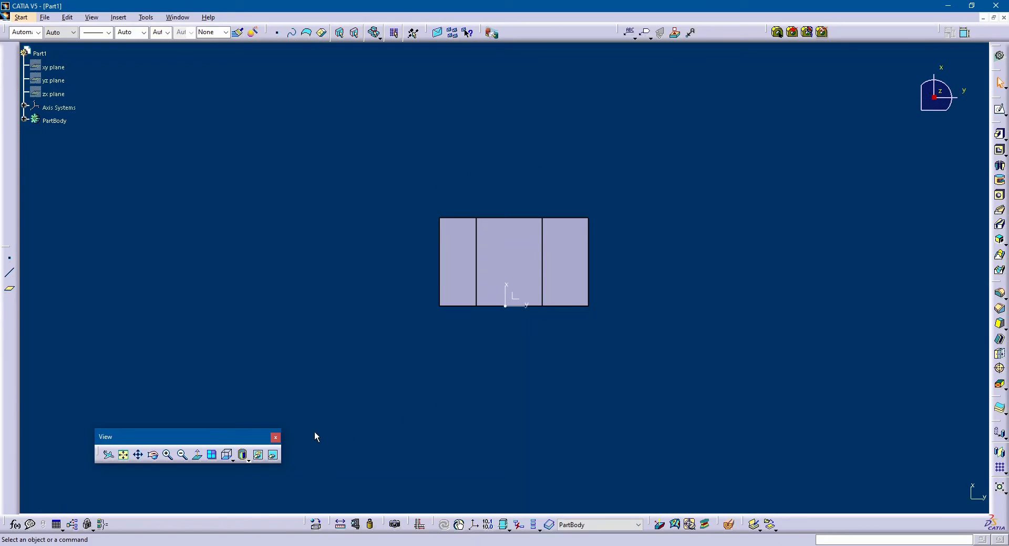
click(231, 459)
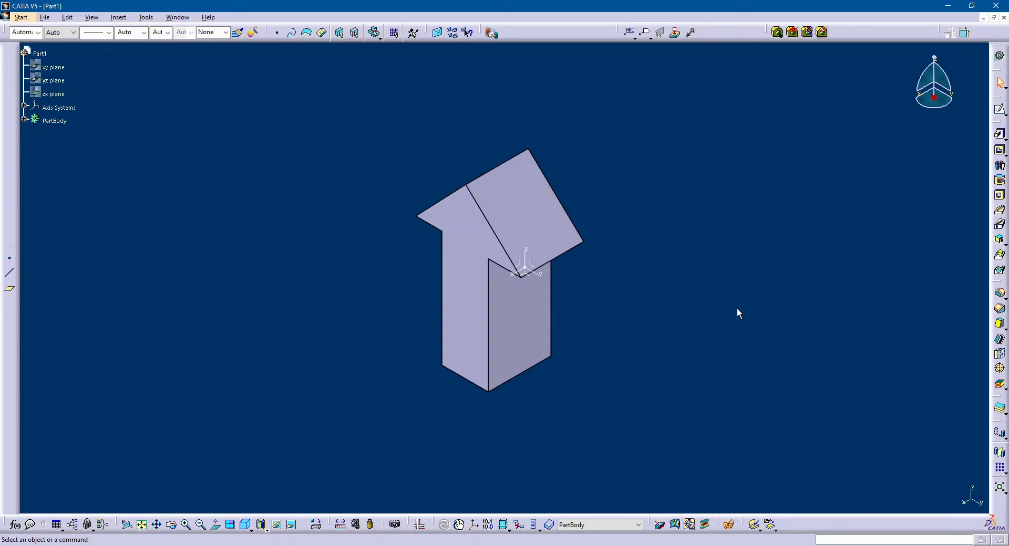
Pan the arrow around with Ctrl+arrow keys and back to its starting position.
key(ctrl)
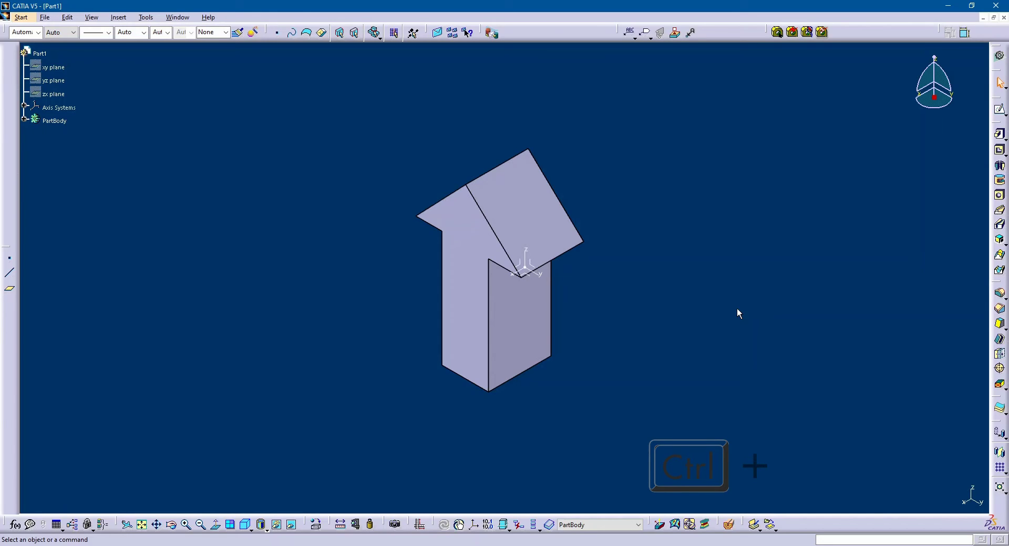
key(ctrl+Right)
key(ctrl+Right)
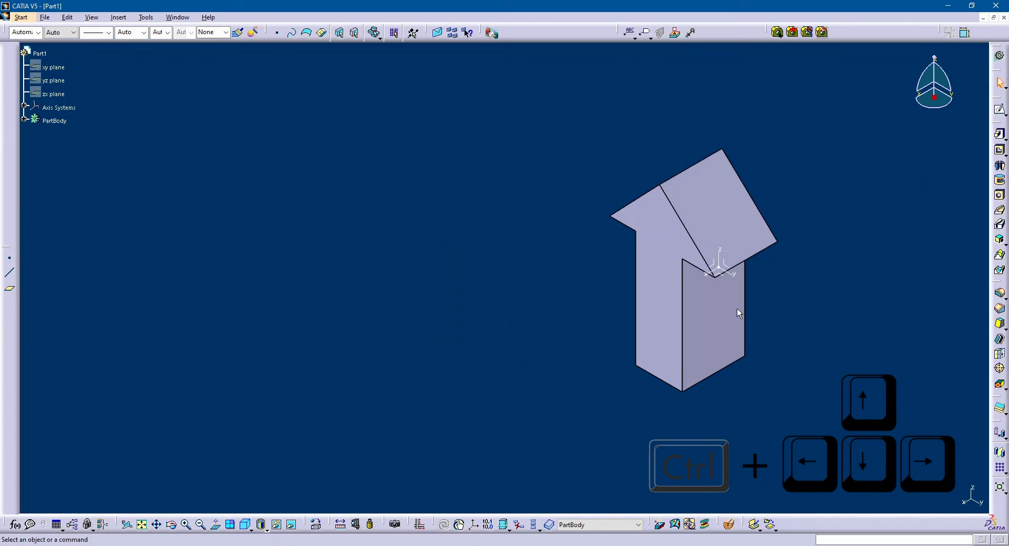
key(ctrl+Left)
key(ctrl+Left)
key(ctrl+Up)
key(ctrl+Up)
key(ctrl+Down)
key(ctrl+Down)
key(ctrl+Right)
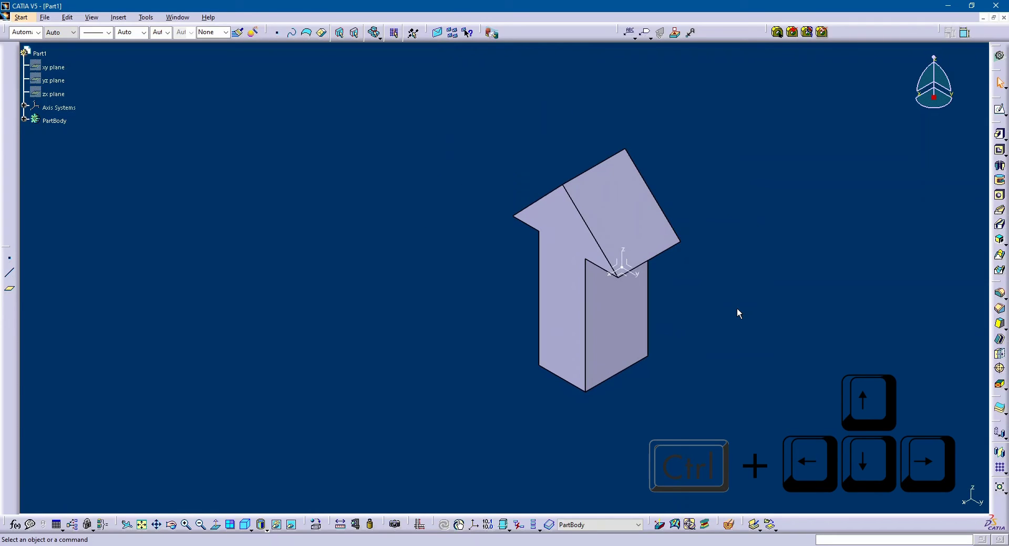
key(ctrl+Left)
key(ctrl+Up)
key(ctrl+Down)
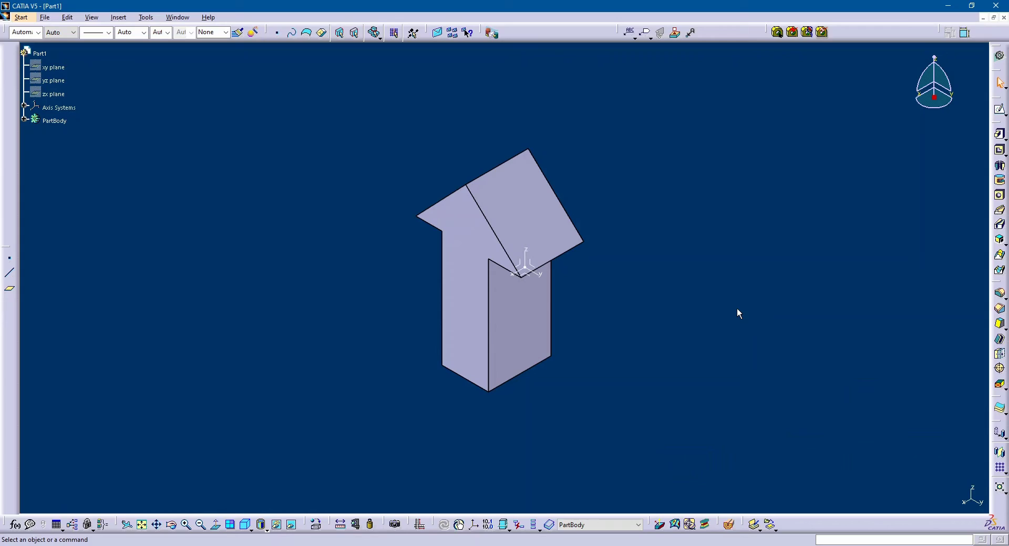
Rotate the view with Shift+arrow keys so the arrow ends tilted clockwise.
key(shift)
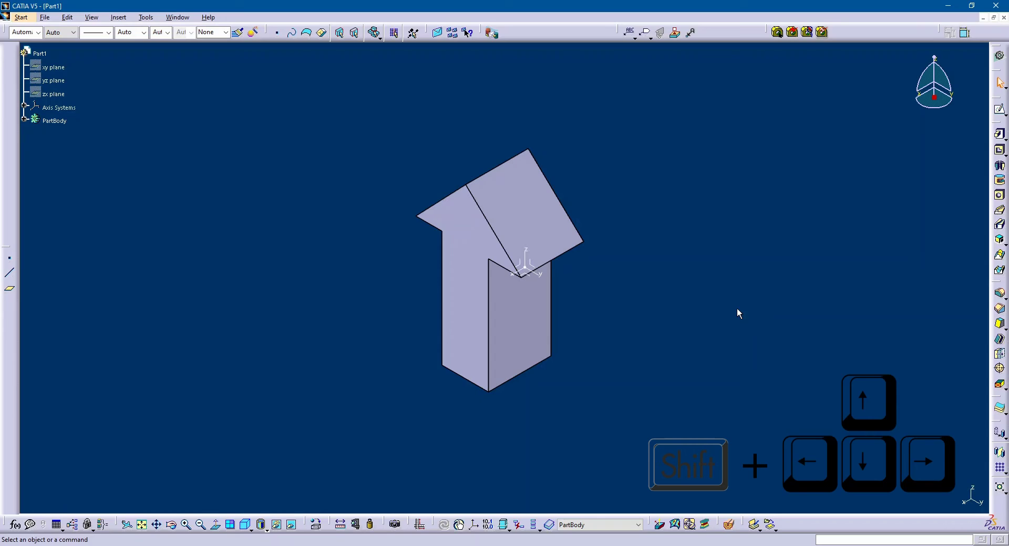
key(shift+Right)
key(shift+Left)
key(shift+Right)
key(shift+Right)
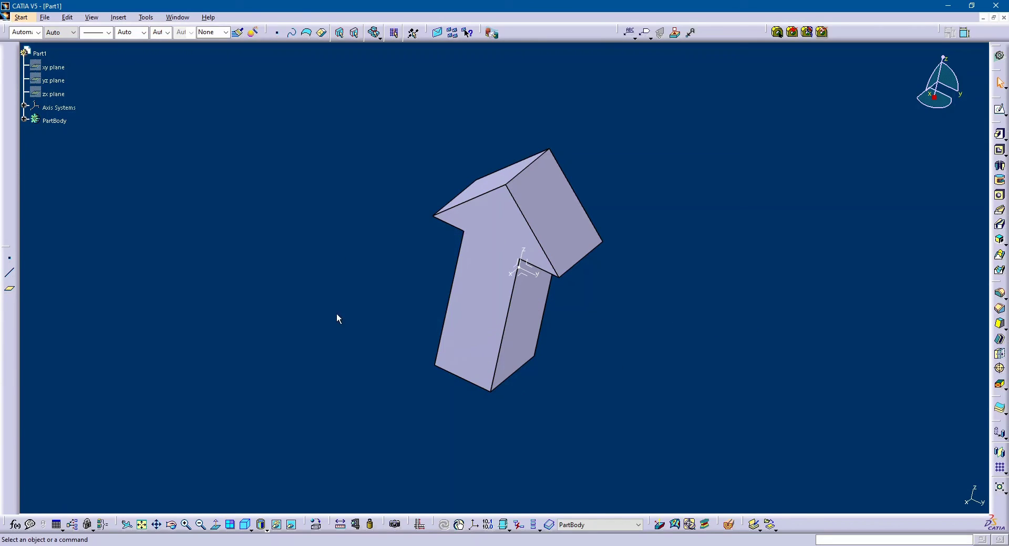
Scroll back and forth to shrink and reposition the specification tree on the left.
scroll(140, 222, up, 5)
scroll(140, 222, down, 2)
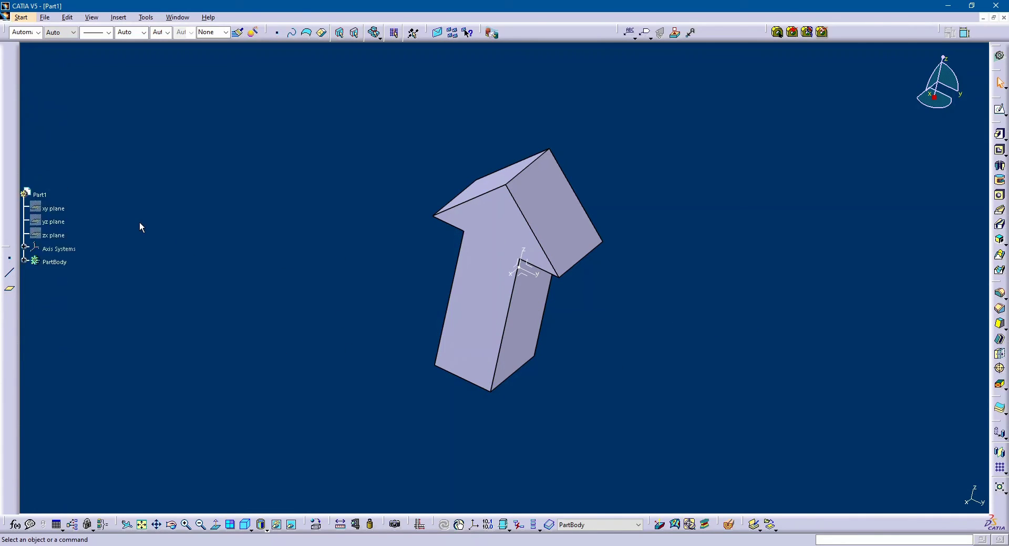
scroll(140, 221, up, 1)
scroll(139, 222, up, 2)
scroll(140, 222, down, 1)
scroll(140, 226, down, 2)
scroll(153, 250, up, 2)
scroll(152, 250, down, 3)
scroll(153, 250, up, 2)
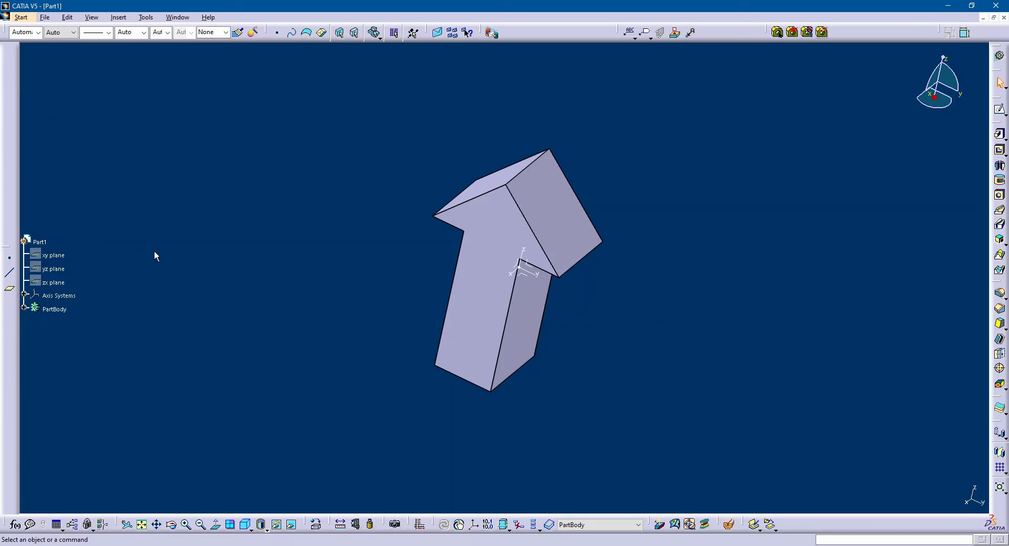
ctrl+scroll(153, 251, down, 1)
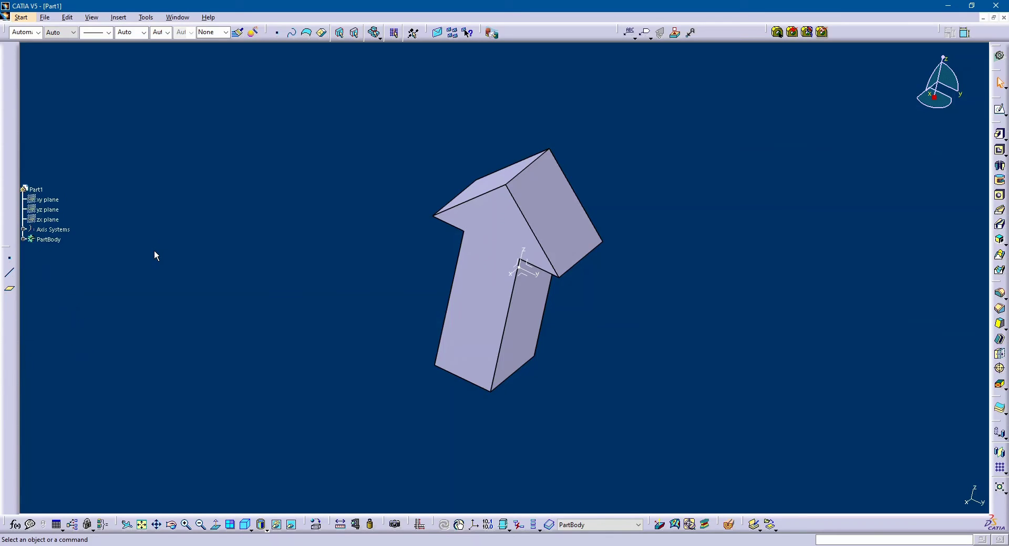
ctrl+scroll(153, 250, up, 2)
ctrl+scroll(154, 256, down, 2)
ctrl+scroll(153, 256, up, 1)
ctrl+scroll(154, 256, up, 1)
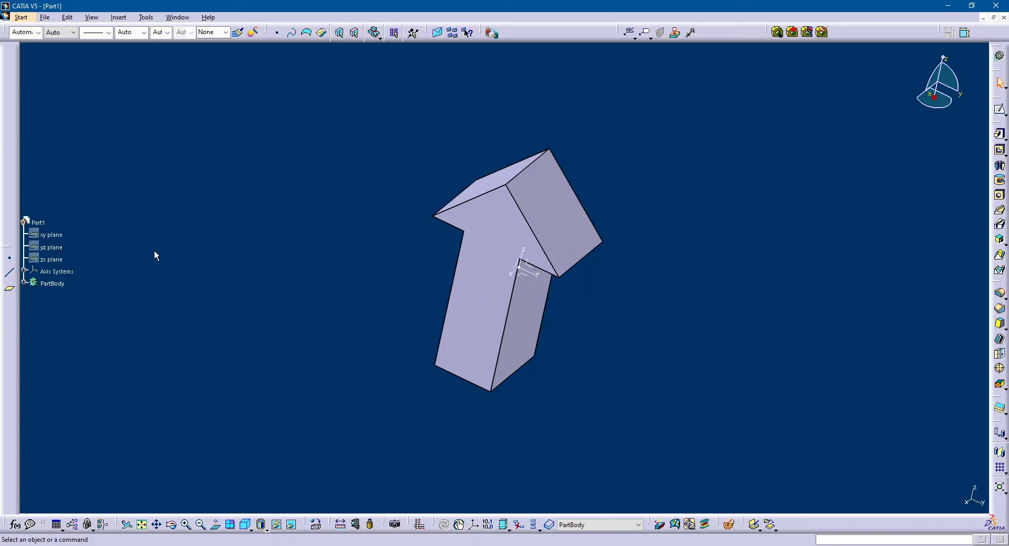
ctrl+scroll(154, 256, down, 1)
ctrl+scroll(155, 252, up, 2)
ctrl+scroll(154, 252, down, 2)
ctrl+scroll(155, 252, down, 1)
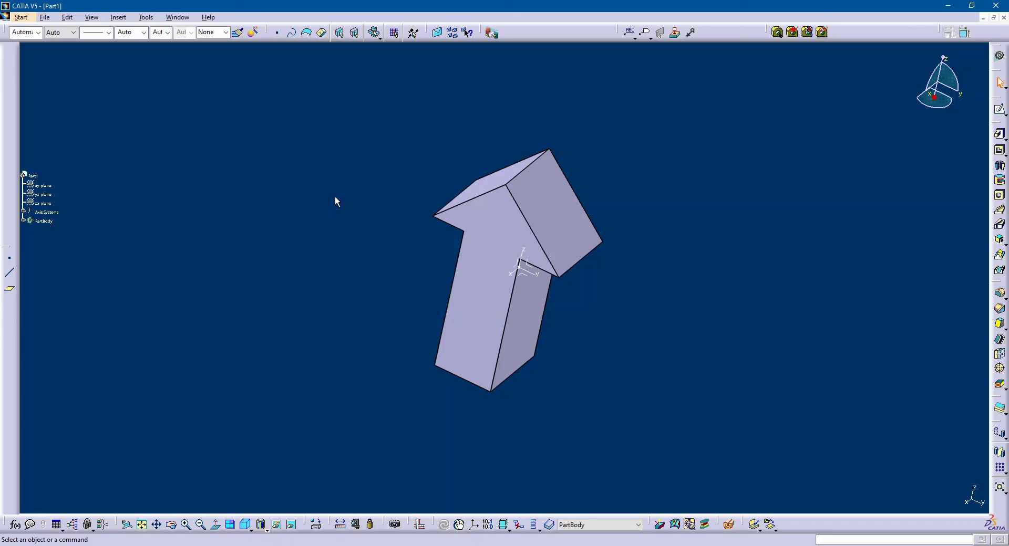
Box-select the whole arrow, deselect it, and return to the isometric view.
drag(281, 91, 662, 432)
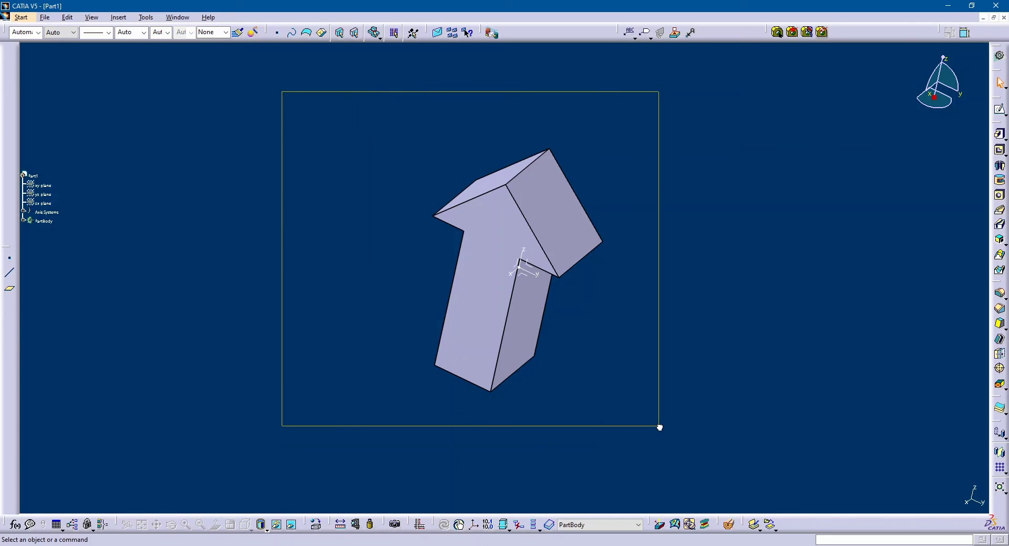
click(663, 309)
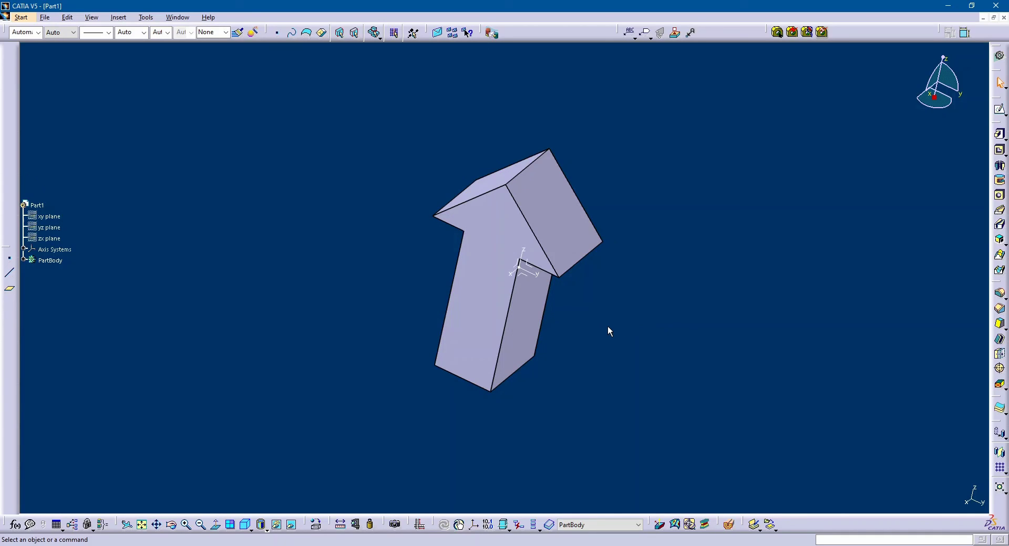
click(245, 524)
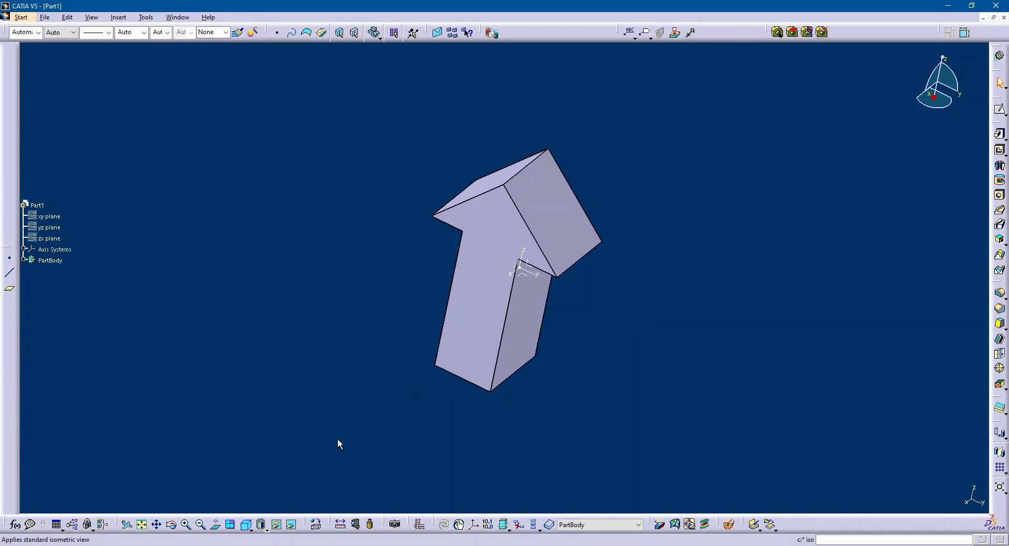